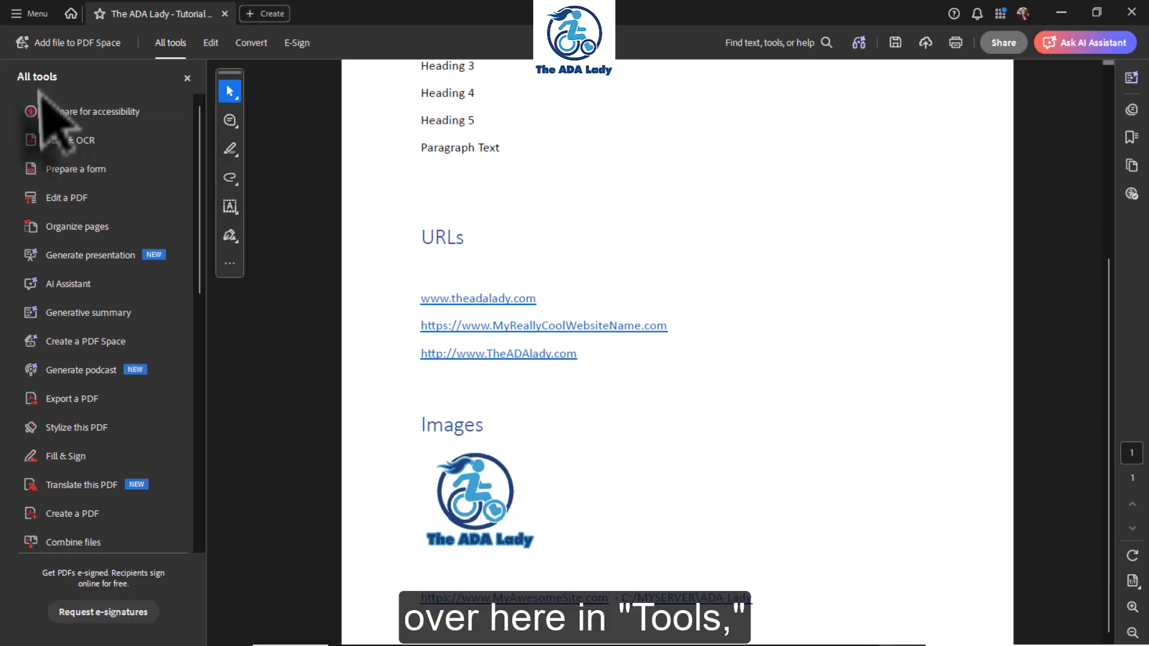
- Run a full accessibility check on all pages of the document, keeping every checking option enabled and creating an accessibility report
left_click(107, 123)
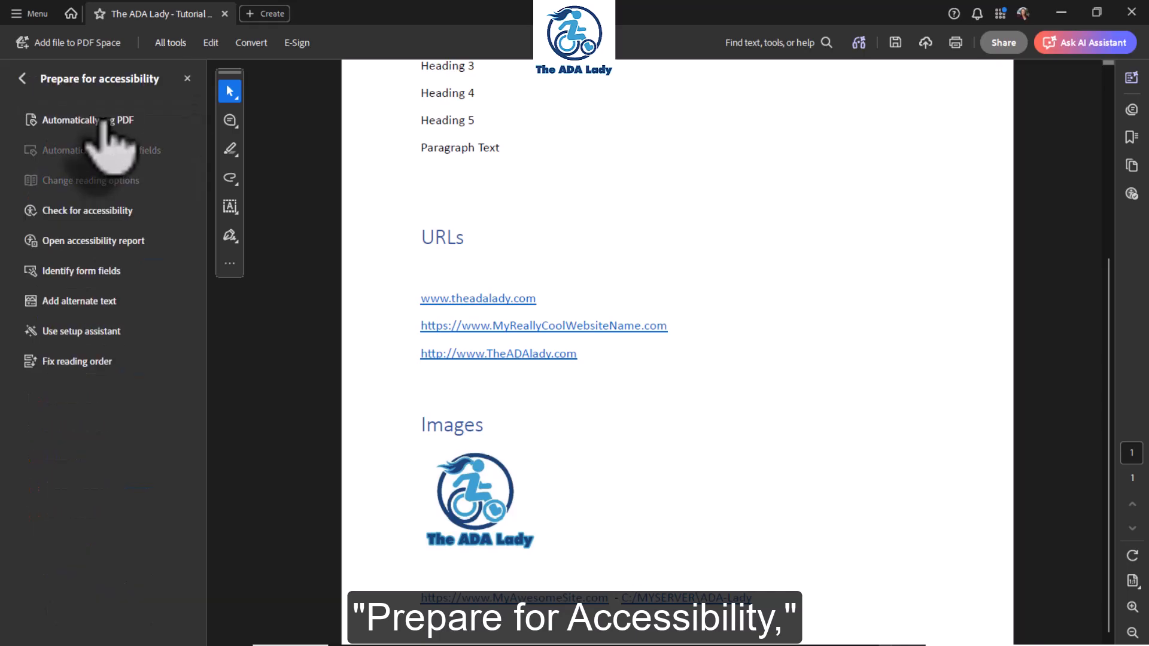
left_click(81, 221)
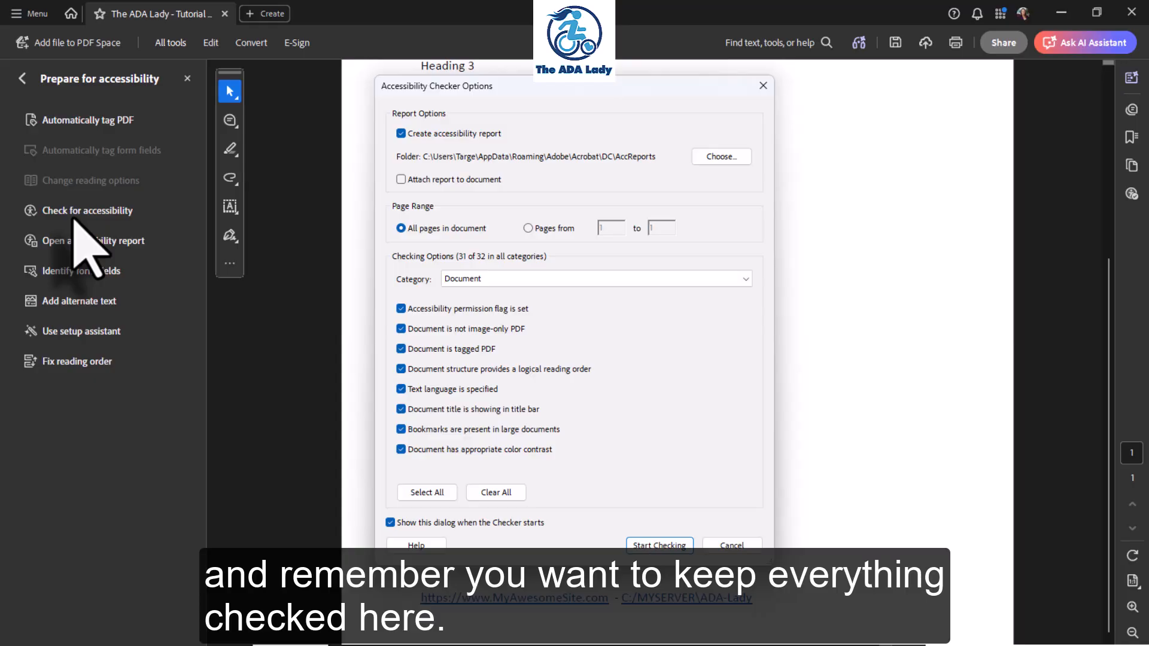
left_click_drag(726, 89, 726, 68)
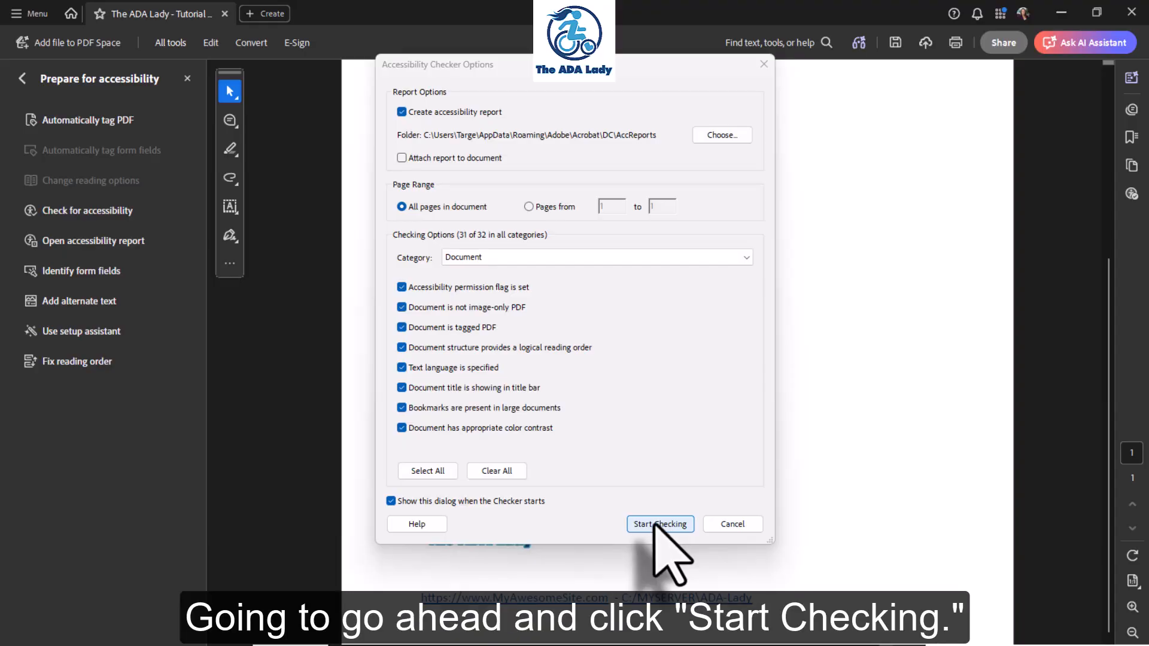
left_click(655, 524)
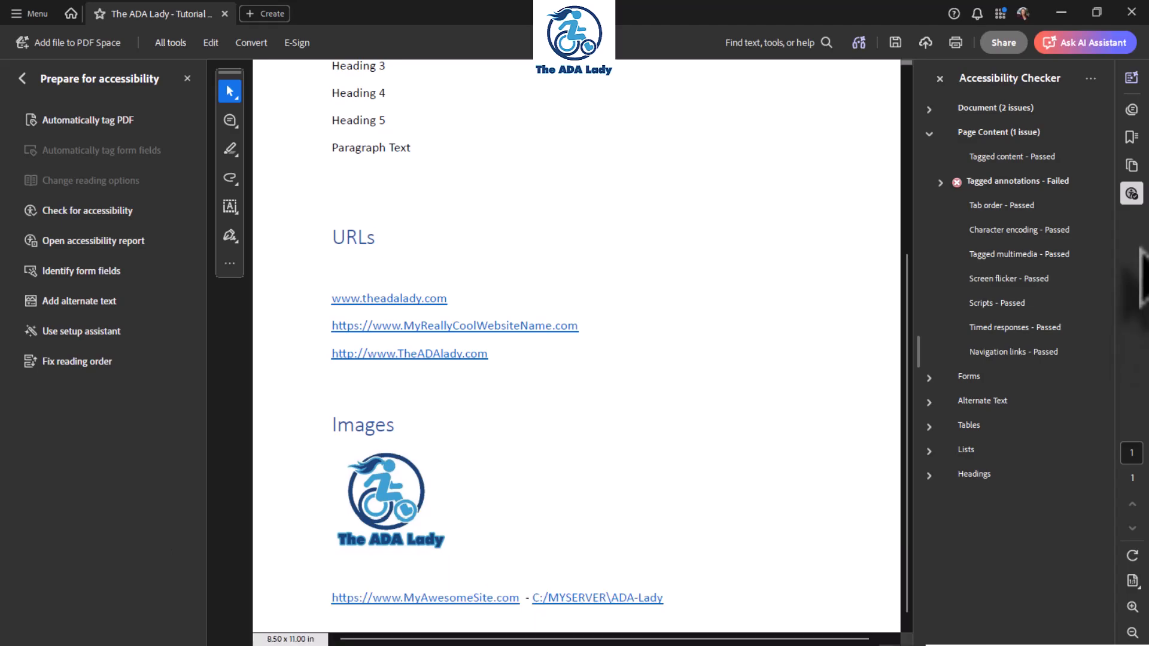
- Add the Accessibility tags, Content and Order views to the side navigation
right_click(1132, 242)
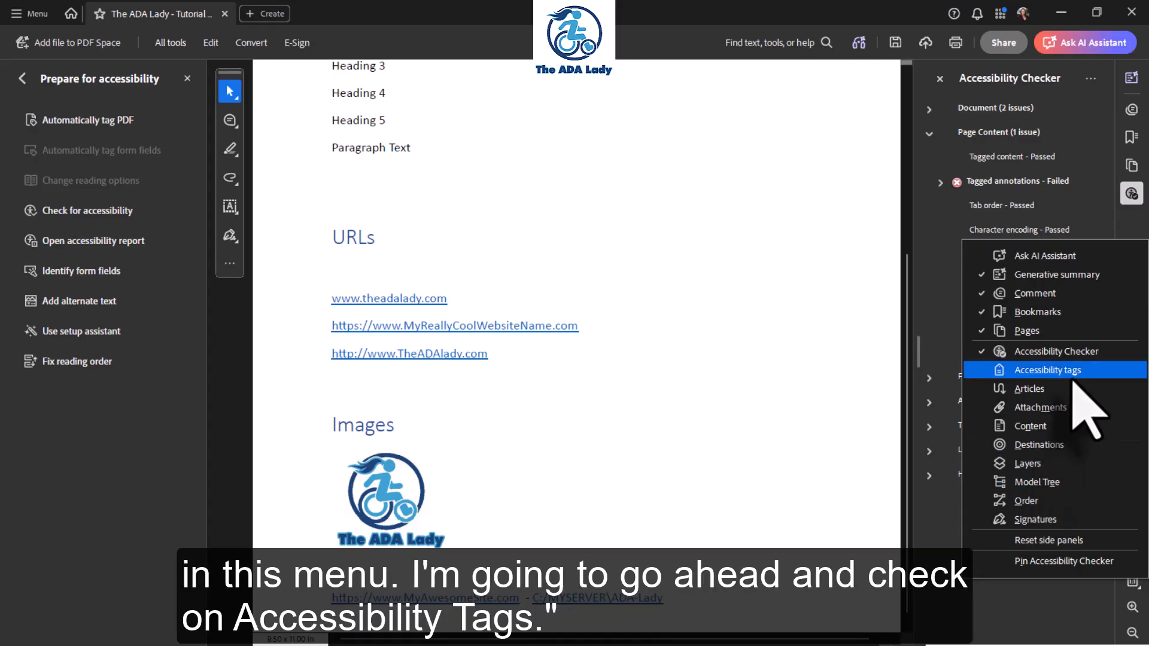
left_click(1053, 371)
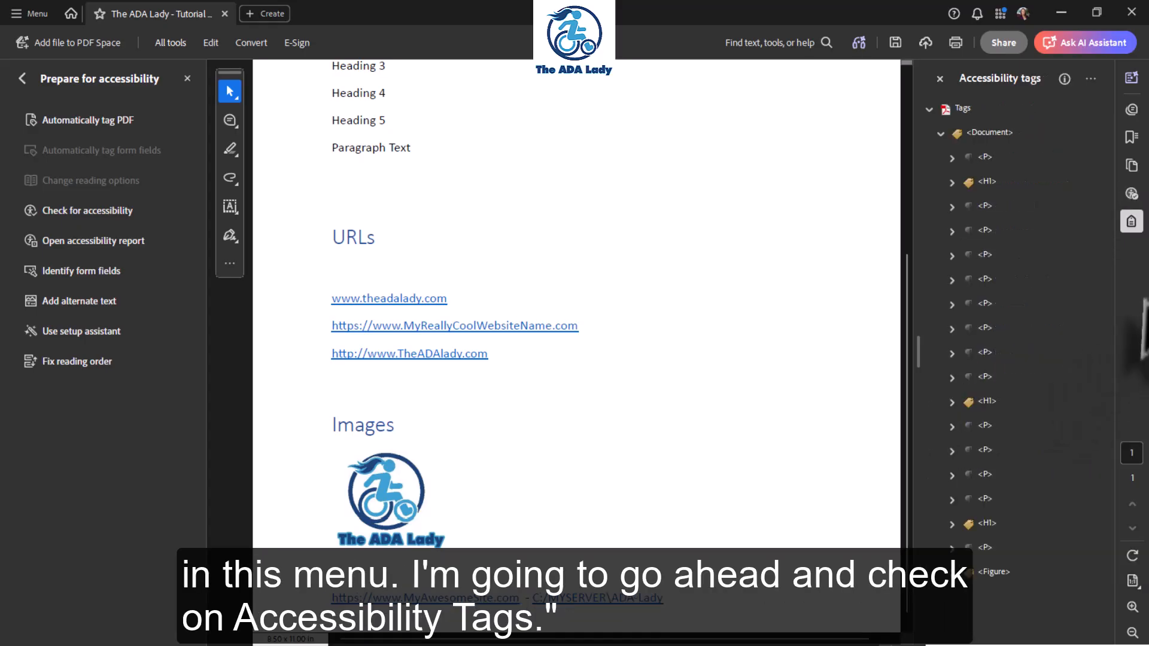
right_click(1128, 278)
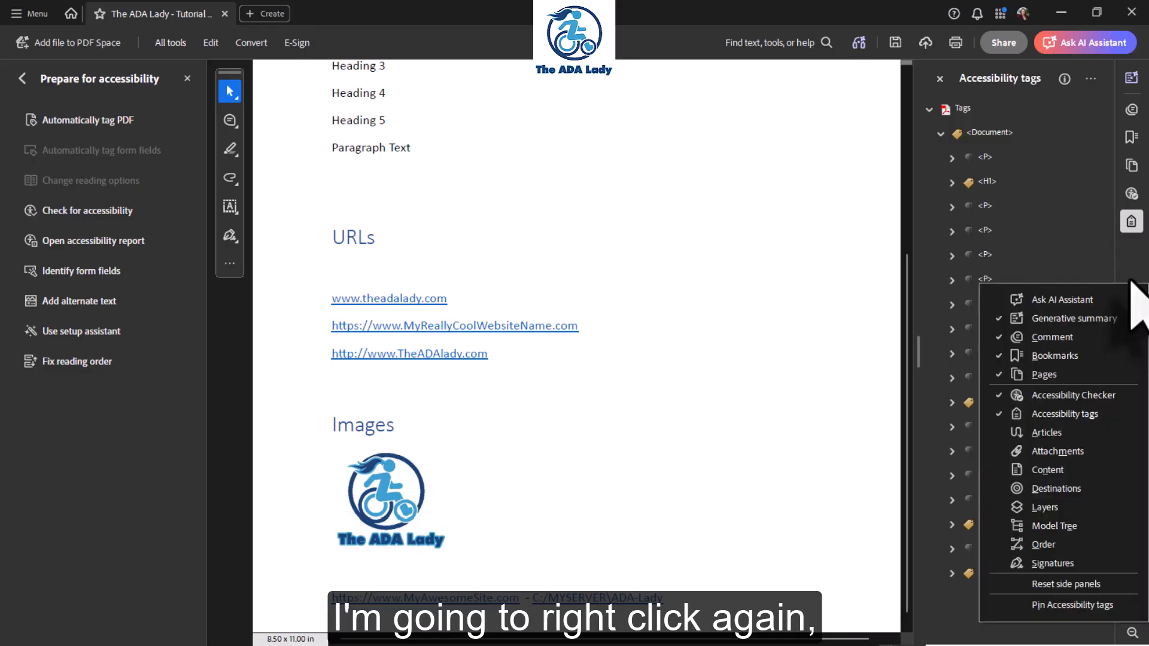
left_click(1047, 470)
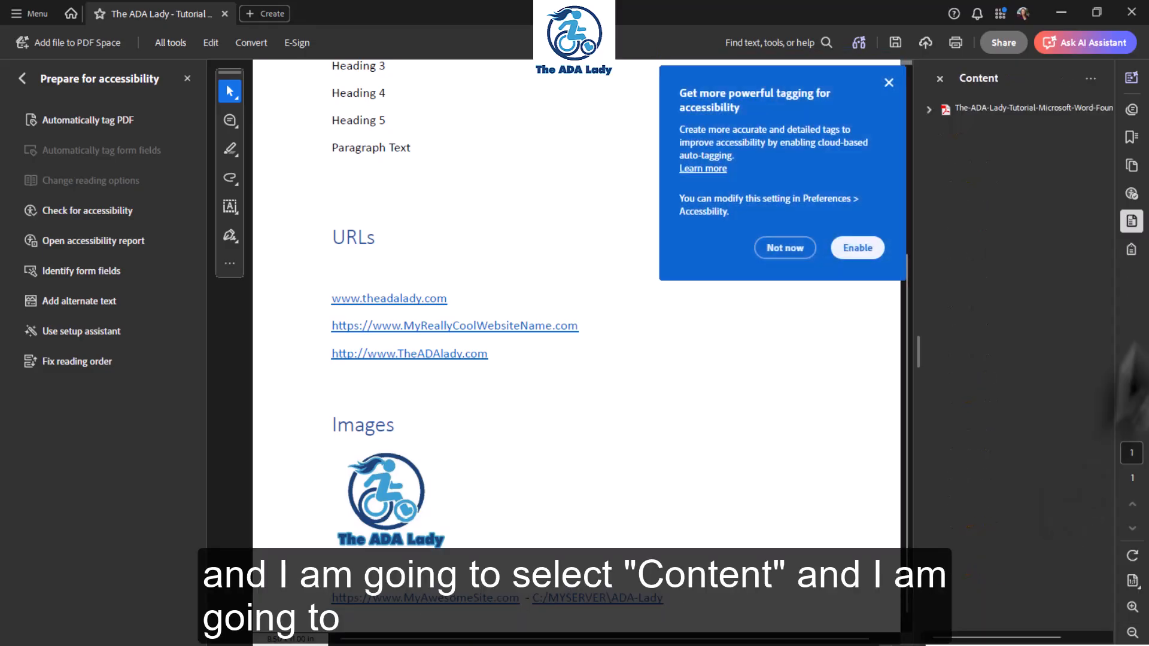
right_click(1130, 302)
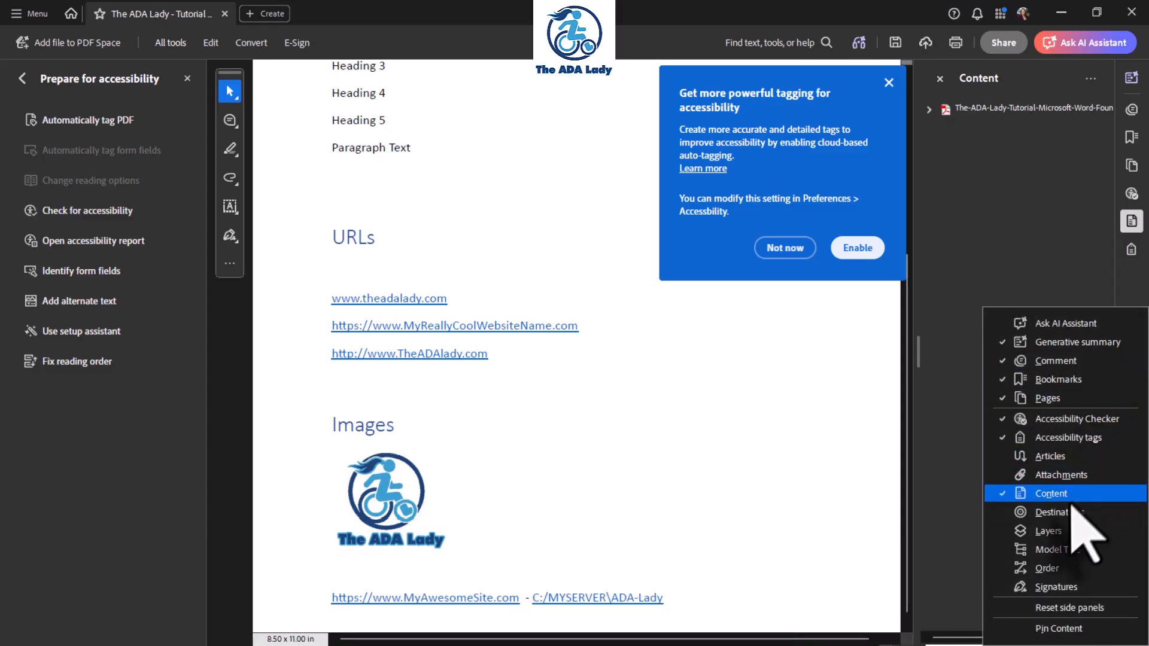
left_click(1044, 569)
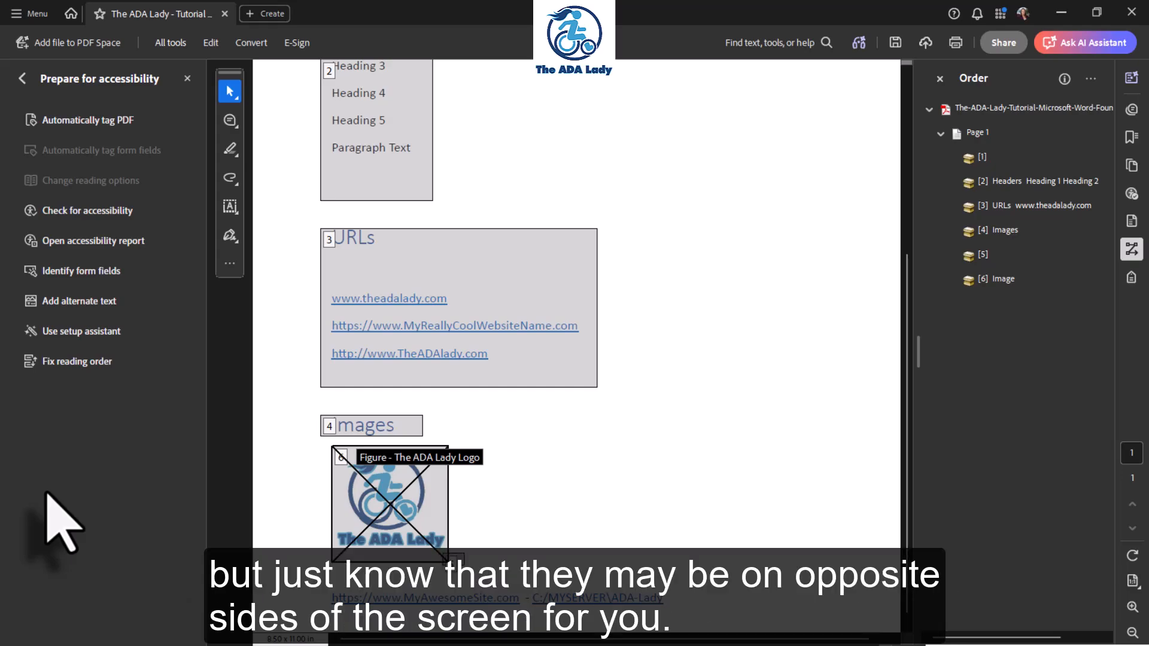
- Open the reading order tool clear of the page content, showing structure types with like elements not combined in a single block
left_click(65, 371)
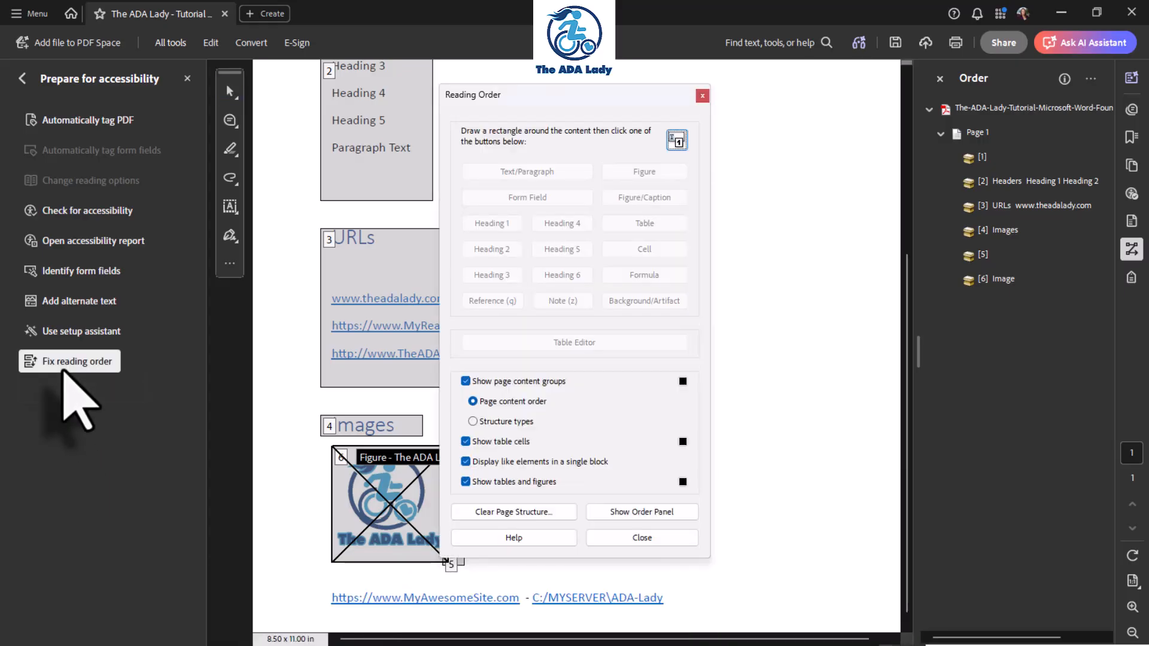
left_click_drag(569, 97, 617, 103)
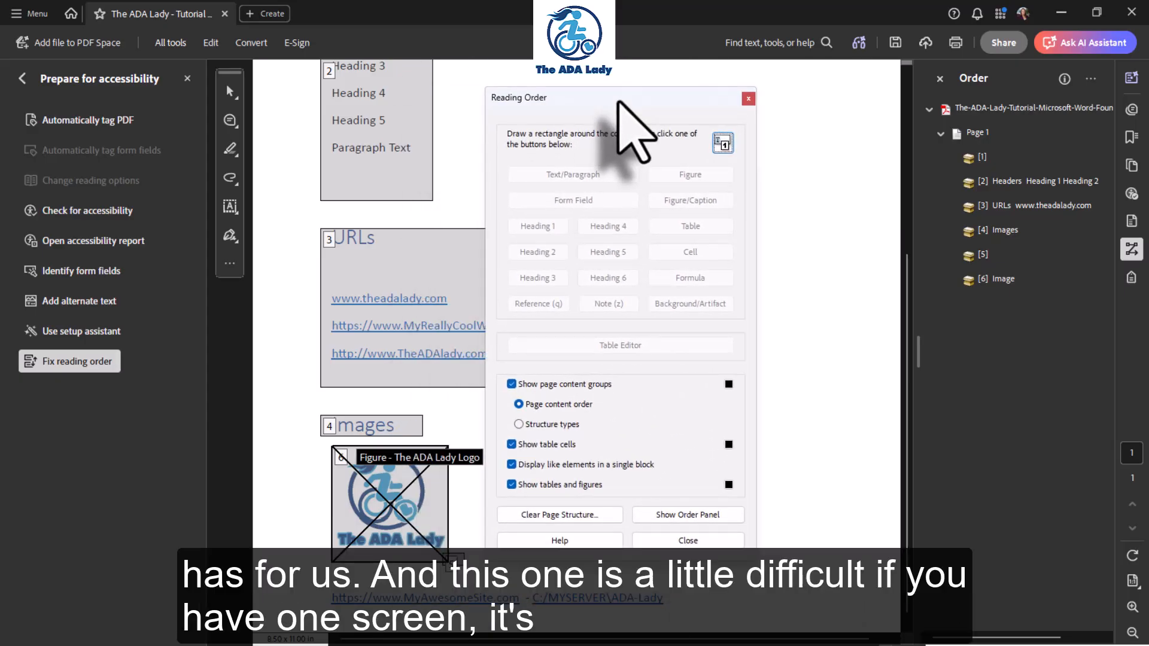
left_click_drag(618, 101, 105, 184)
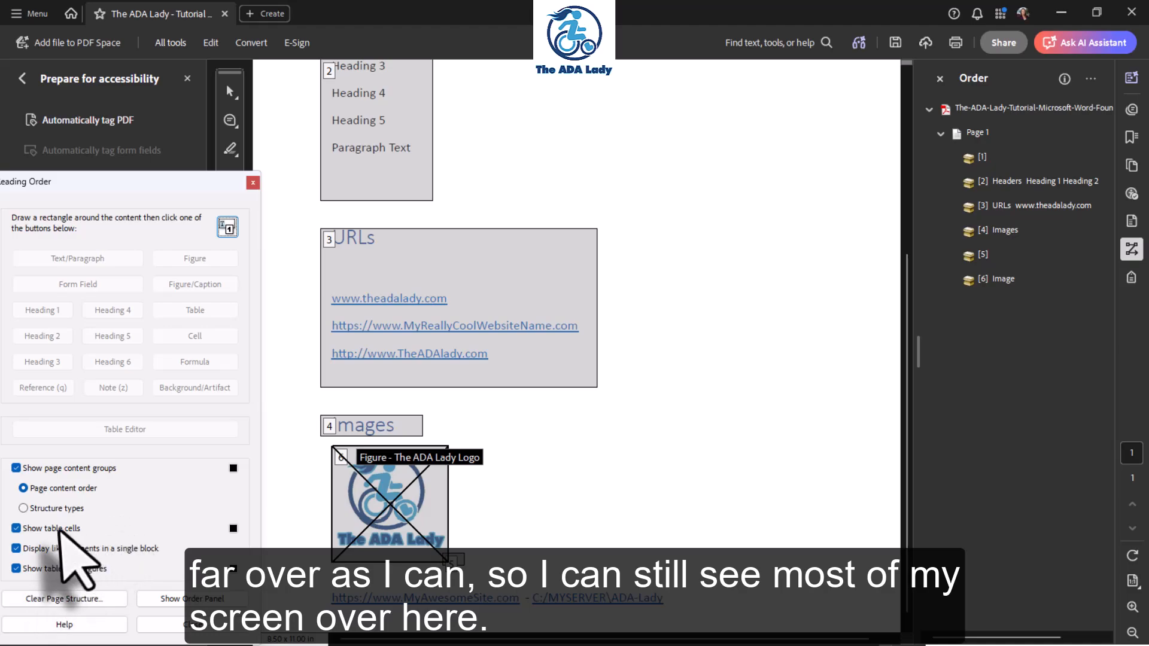
left_click(62, 512)
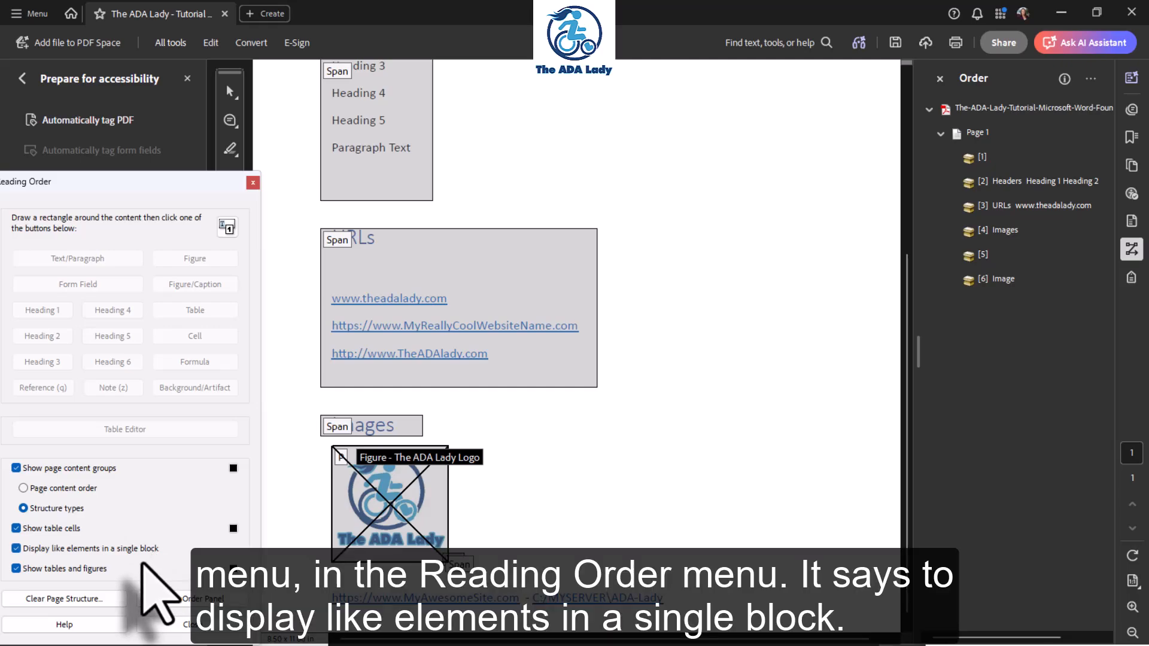
left_click(17, 548)
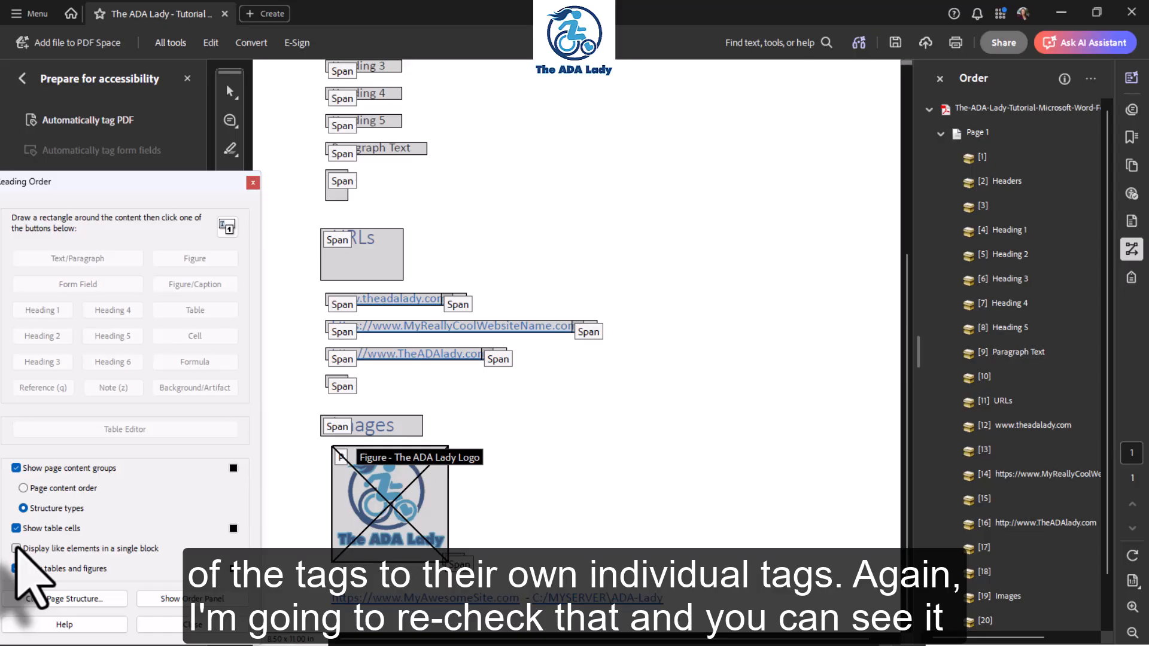
left_click(16, 548)
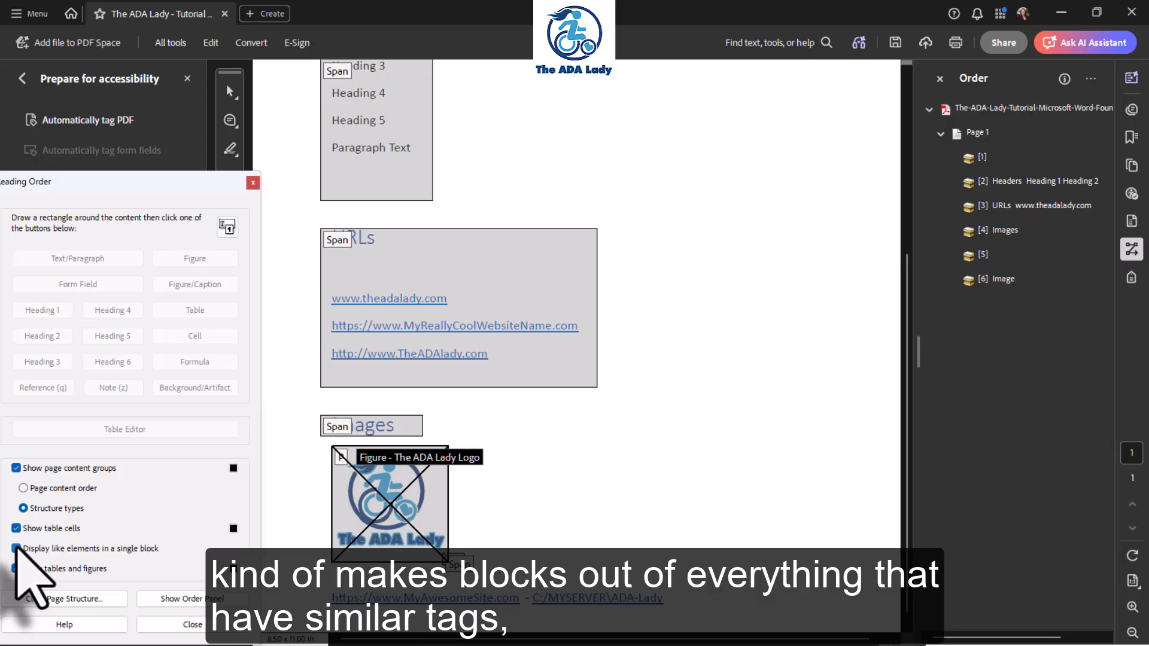
left_click(17, 548)
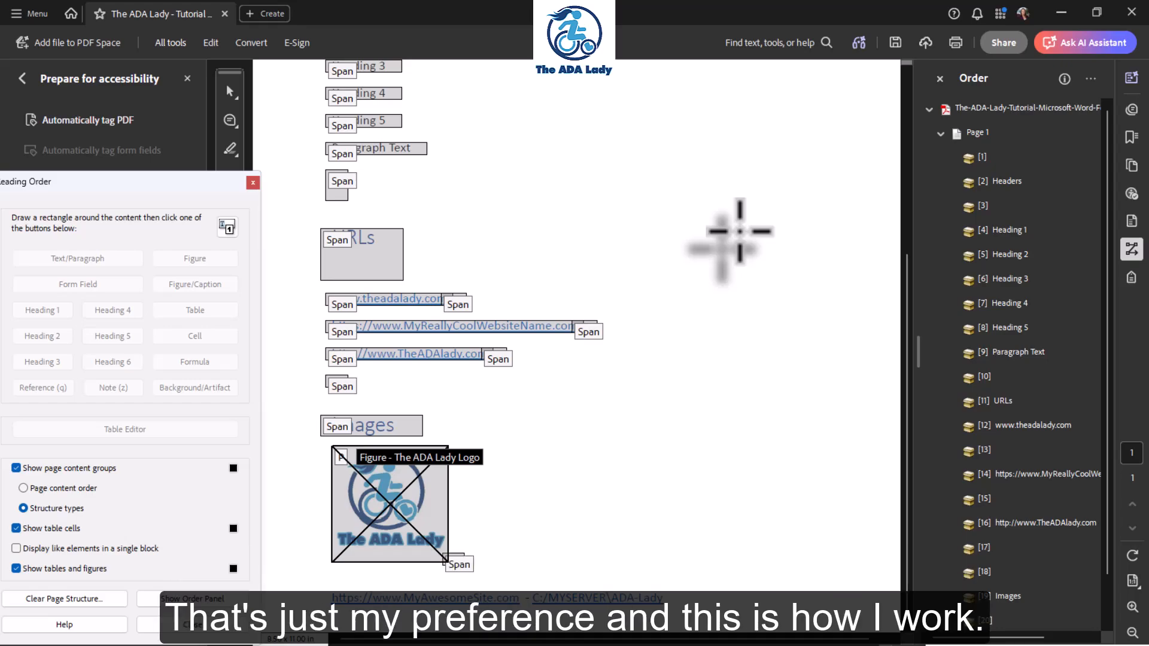
- Examine which page links Element 1 and Element 2 of the failed Tagged annotations check refer to
left_click(1130, 192)
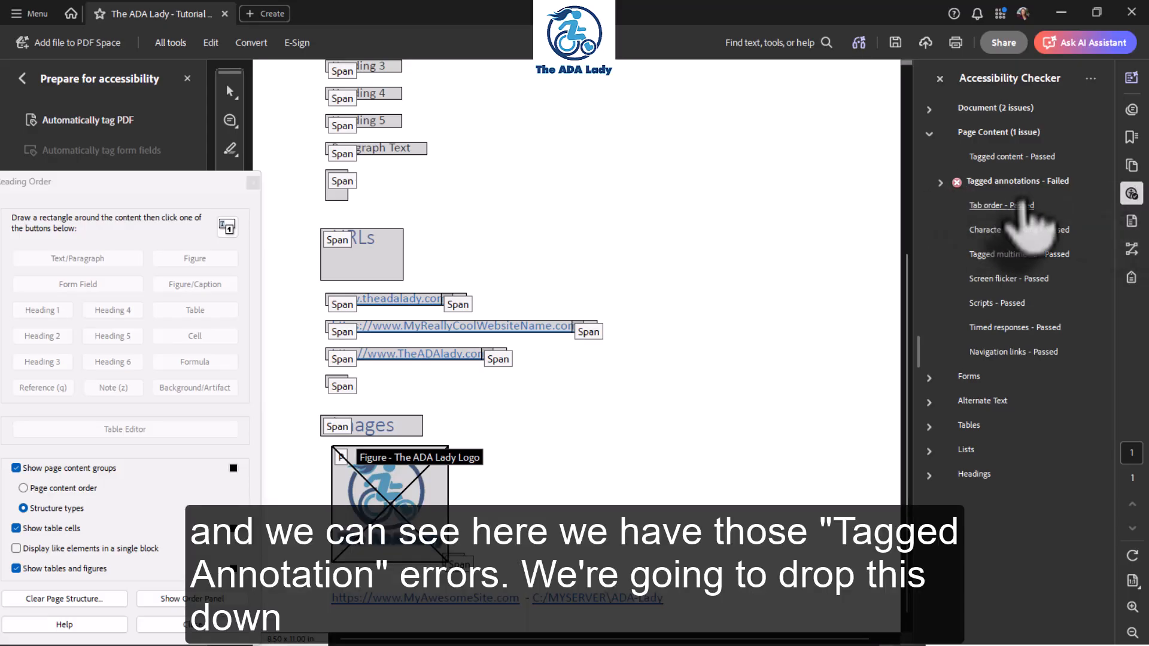
left_click(939, 183)
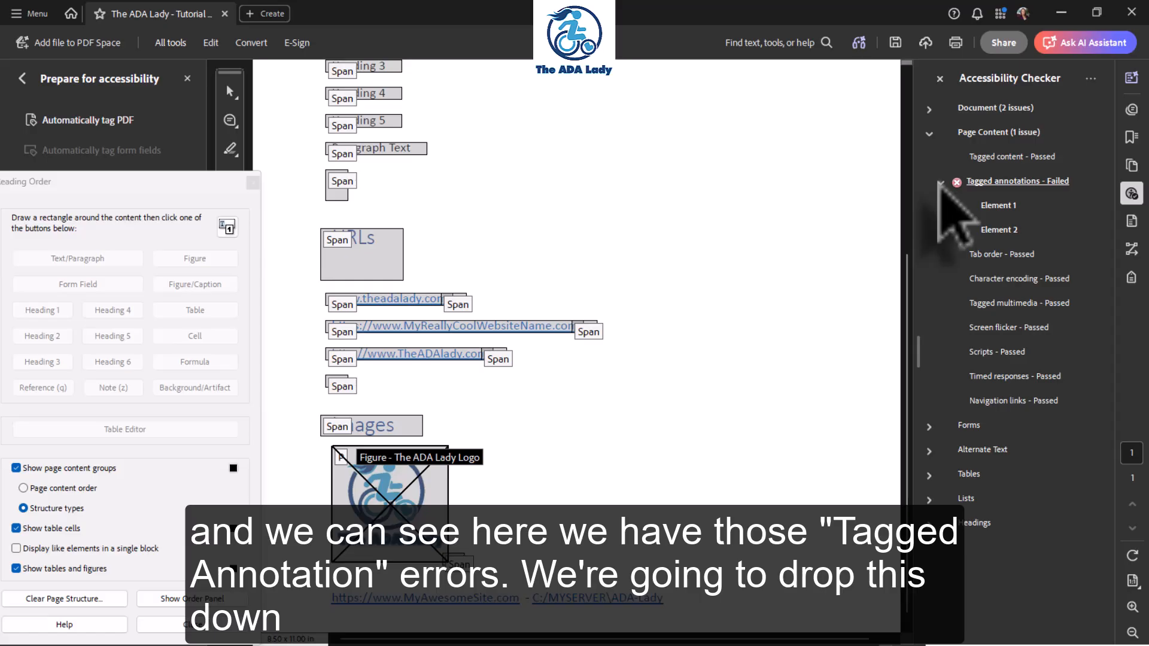
left_click(996, 207)
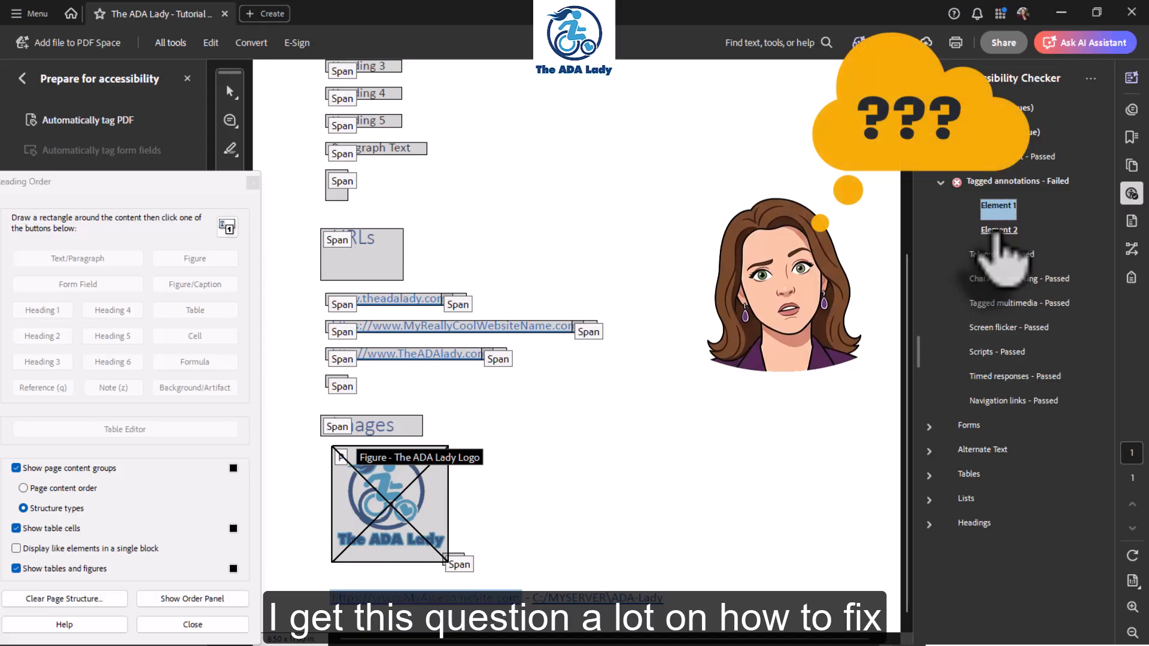
left_click(998, 230)
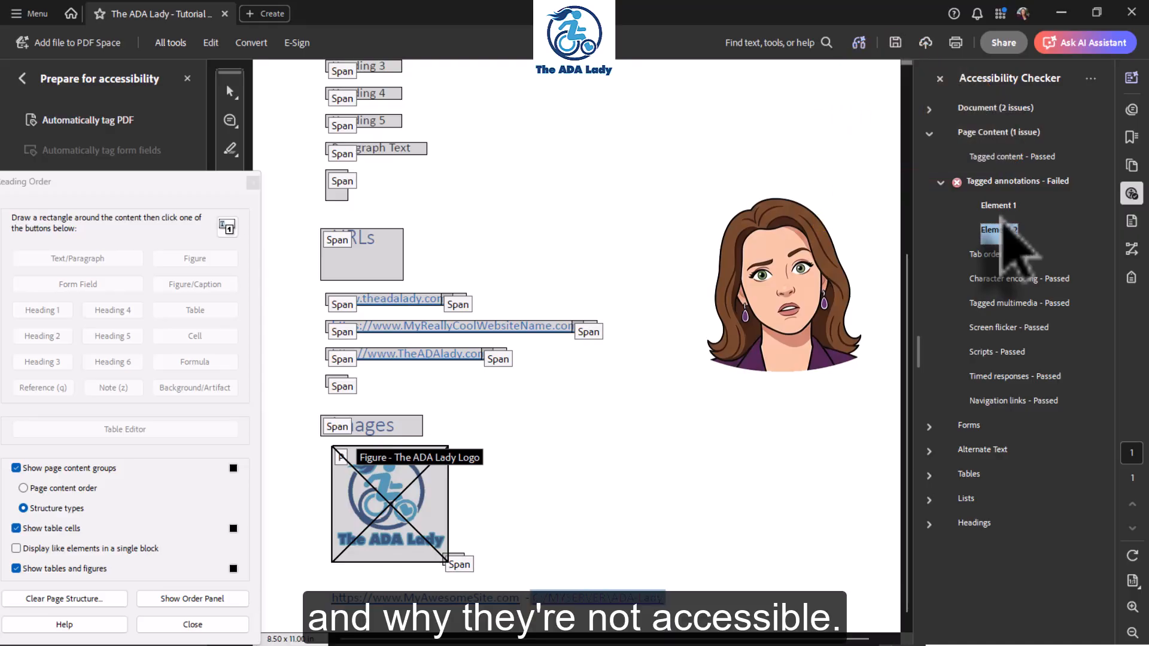
left_click(996, 205)
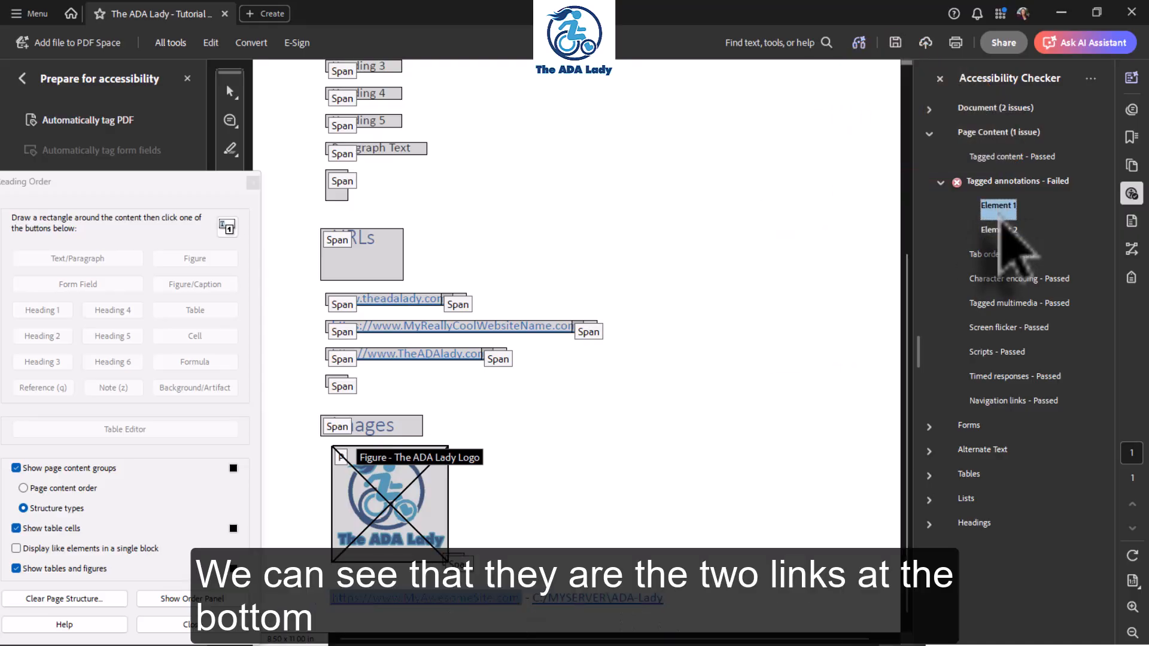
left_click(996, 230)
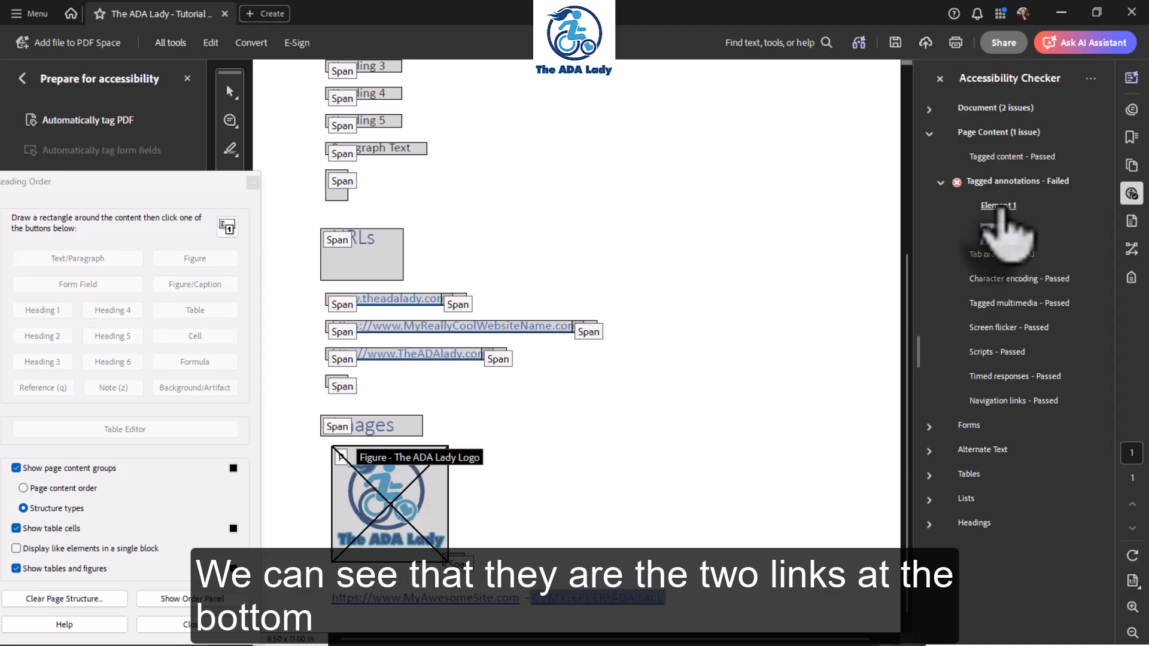
left_click(1001, 208)
left_click(997, 231)
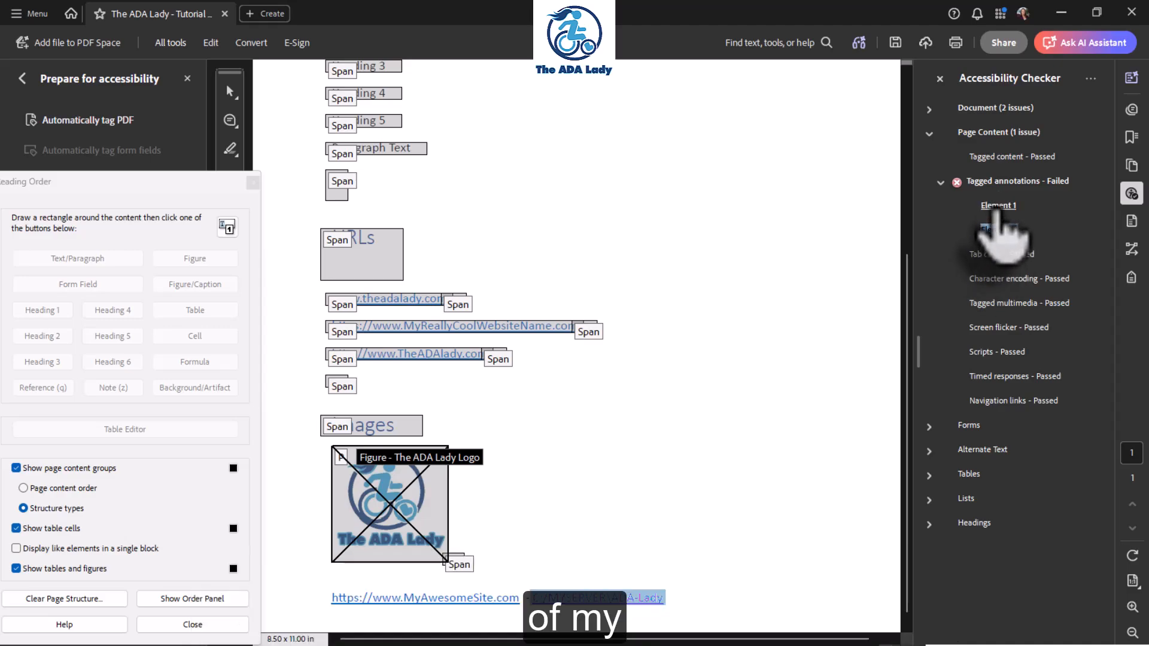
left_click(997, 208)
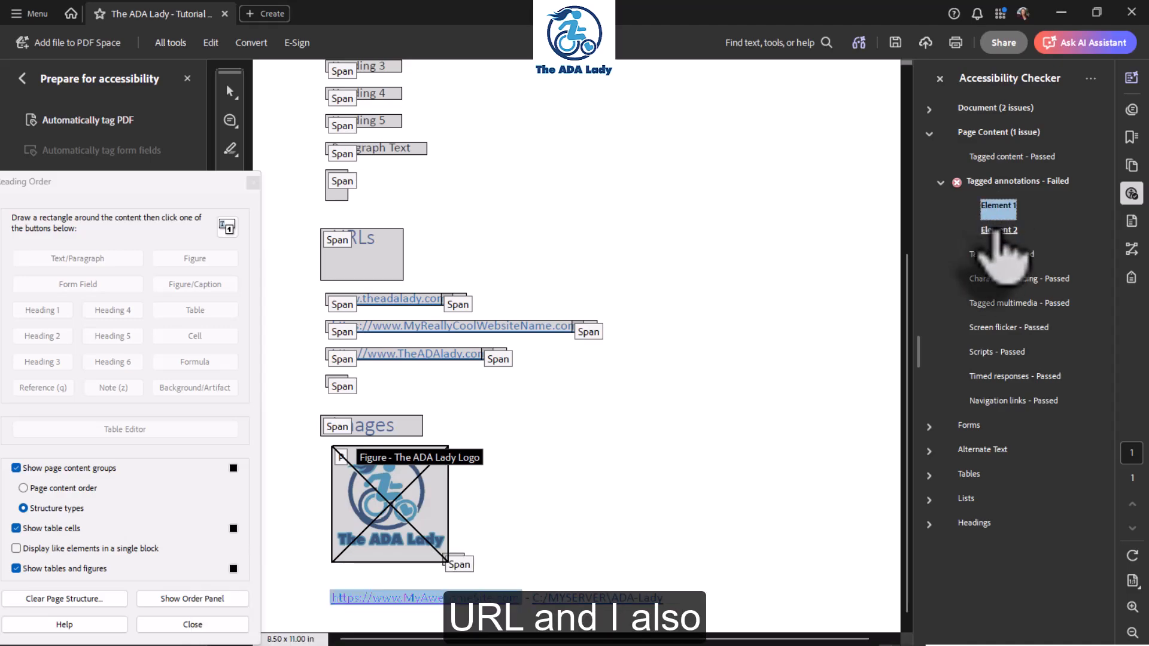
left_click(997, 230)
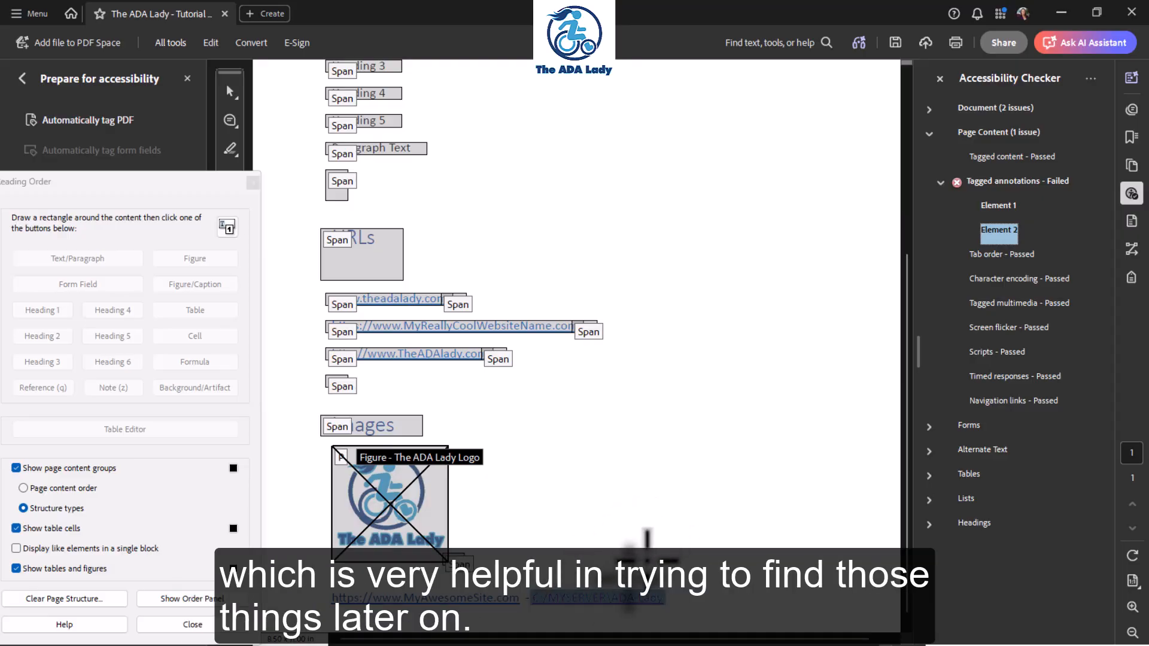
left_click(1008, 207)
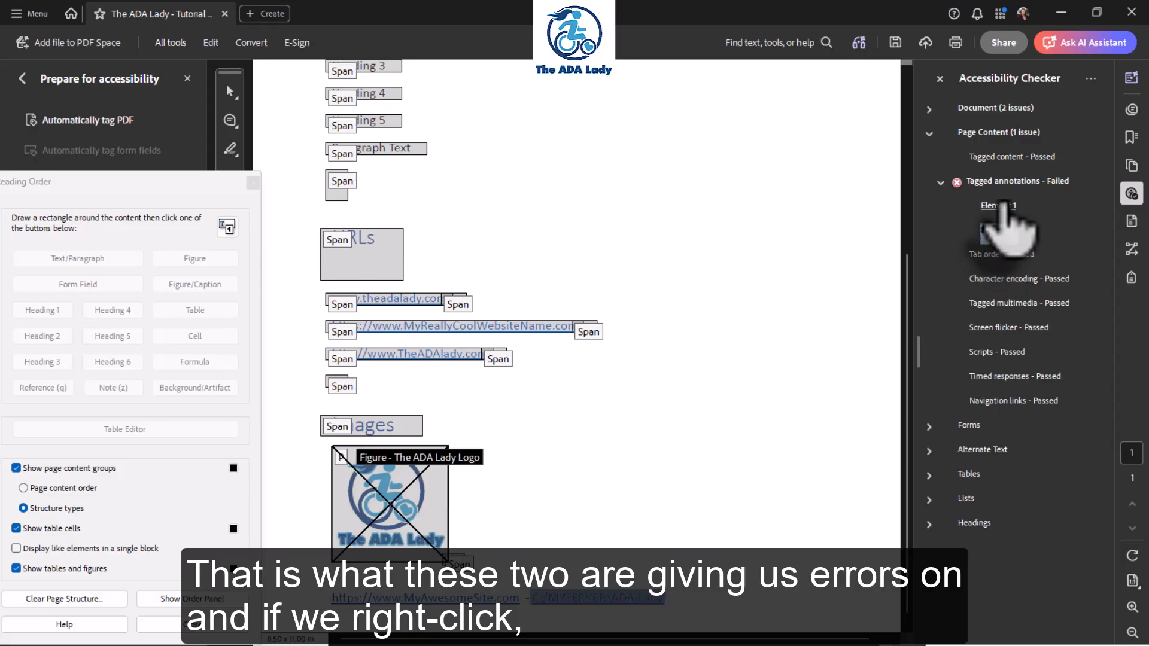
- Locate Element 1 of the failed Tagged annotations check in the document's content tree
right_click(1006, 206)
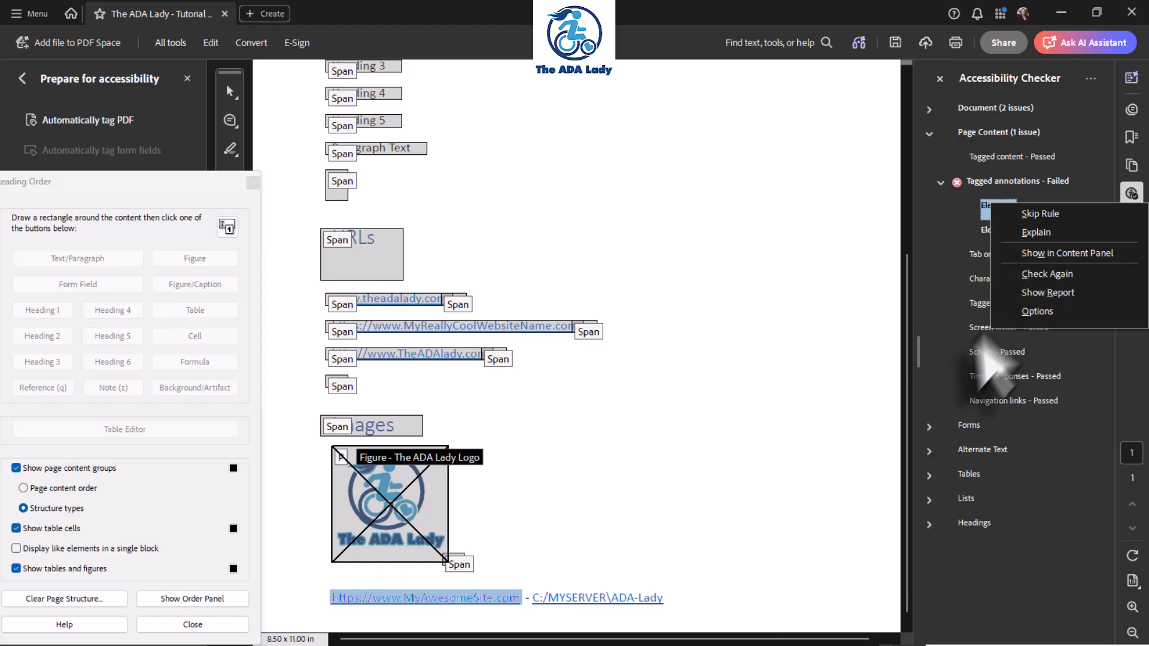
left_click(831, 171)
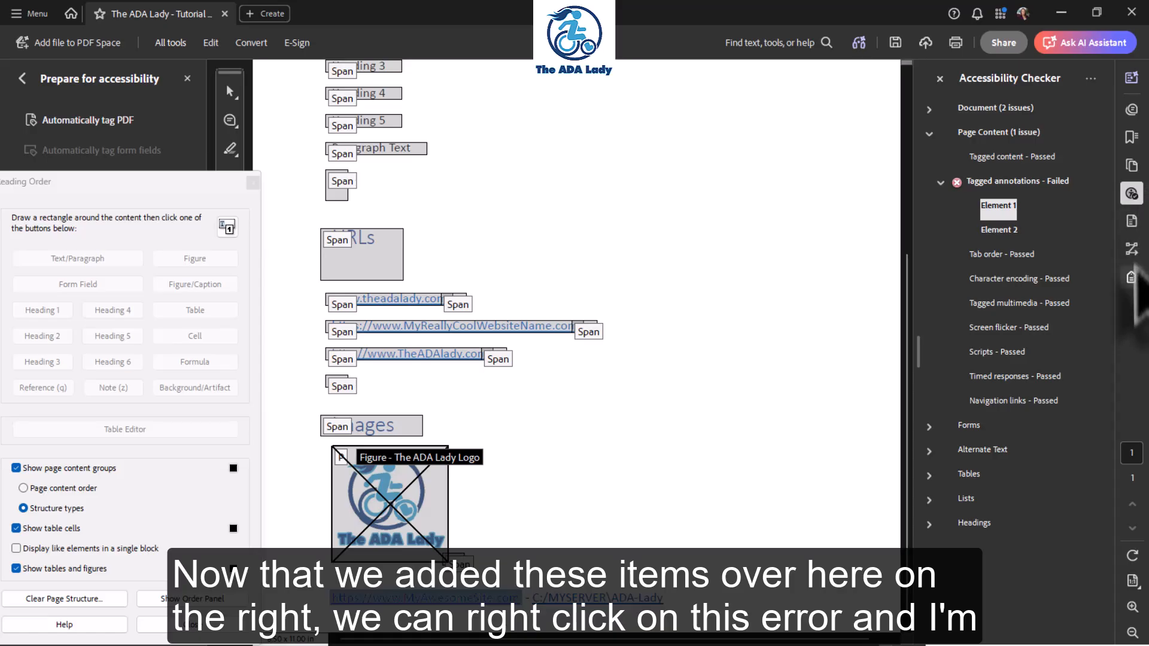
right_click(998, 206)
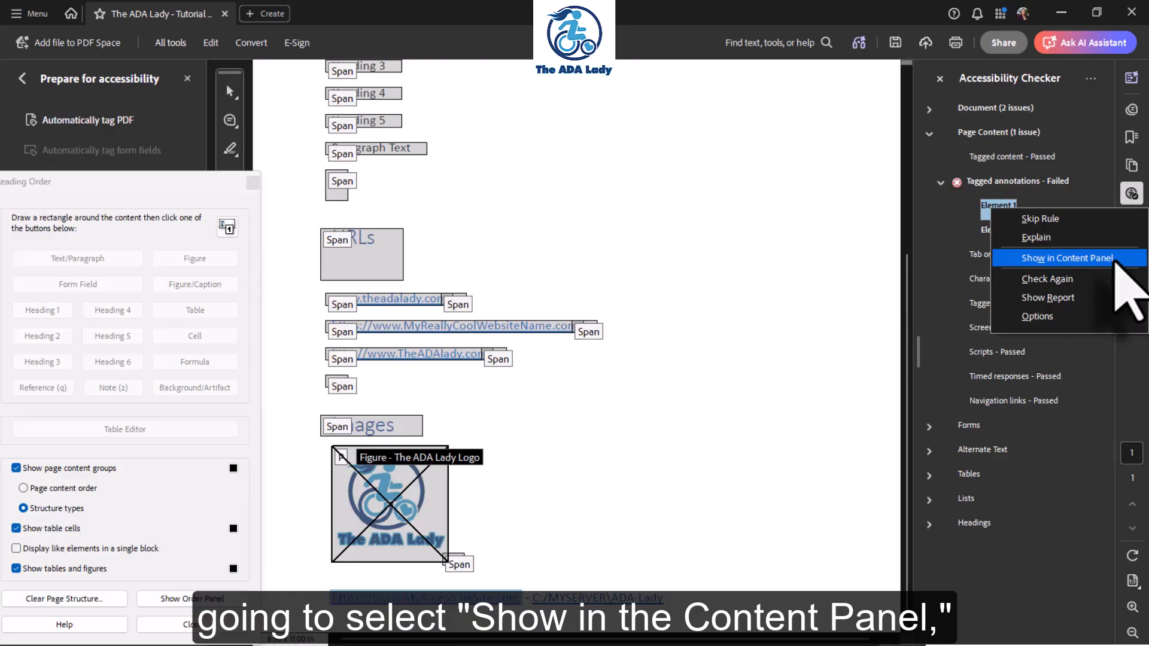
left_click(1068, 258)
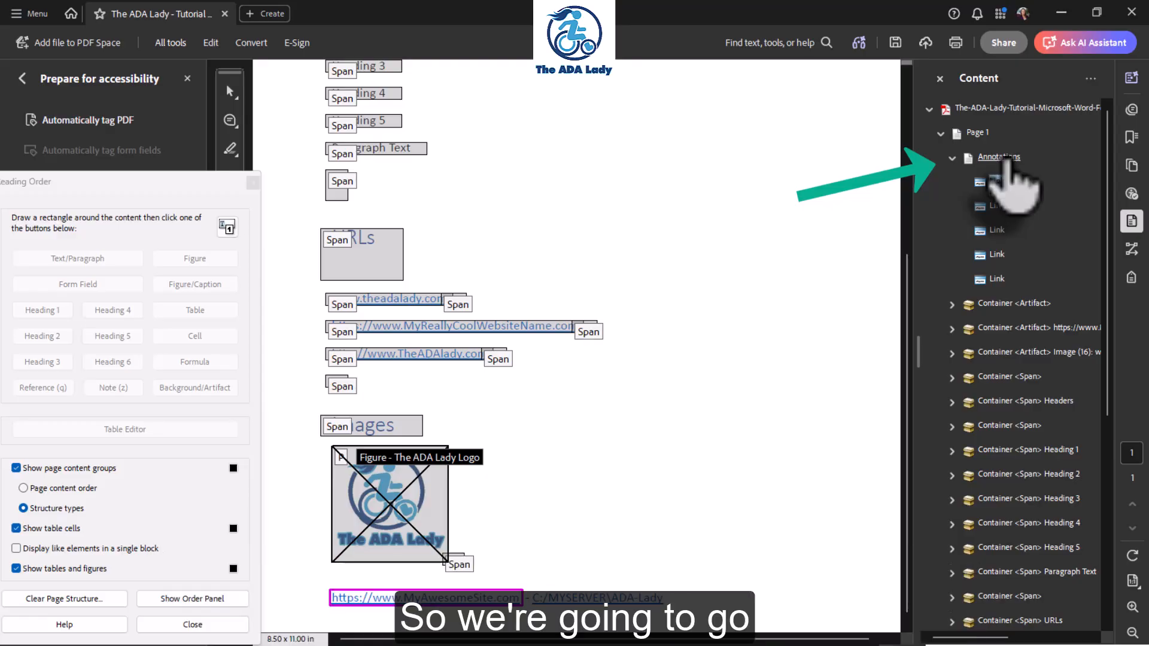
- Search the entire document for unmarked annotations, starting from the page's Annotations node in the content tree
right_click(1008, 160)
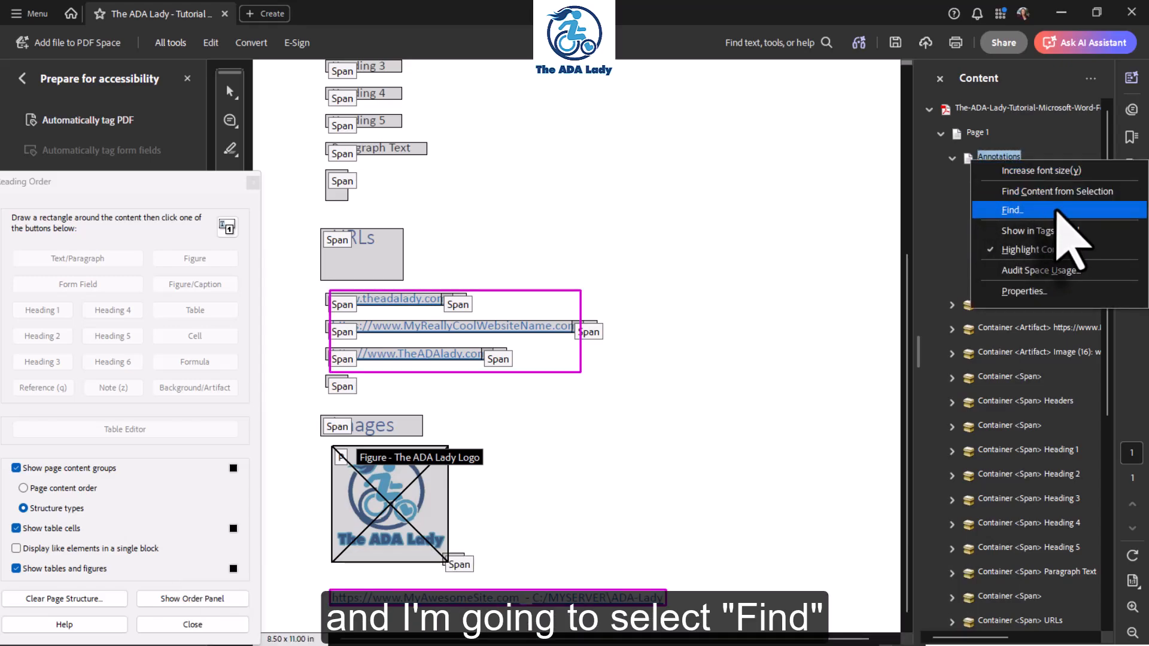
left_click(1056, 211)
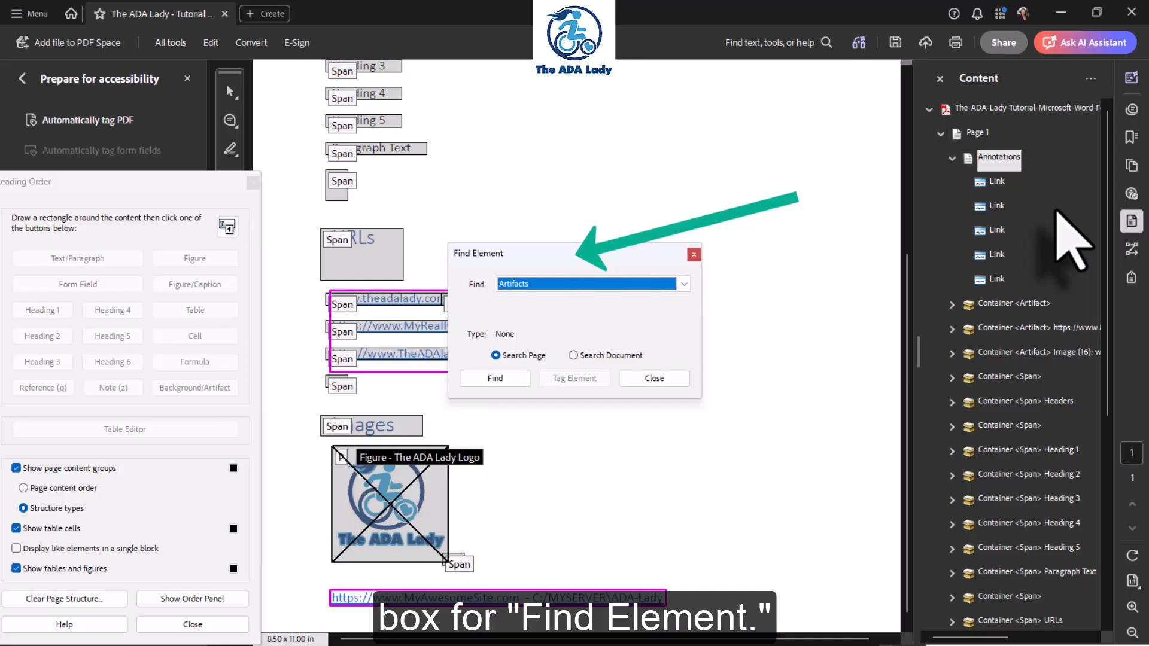
left_click(683, 284)
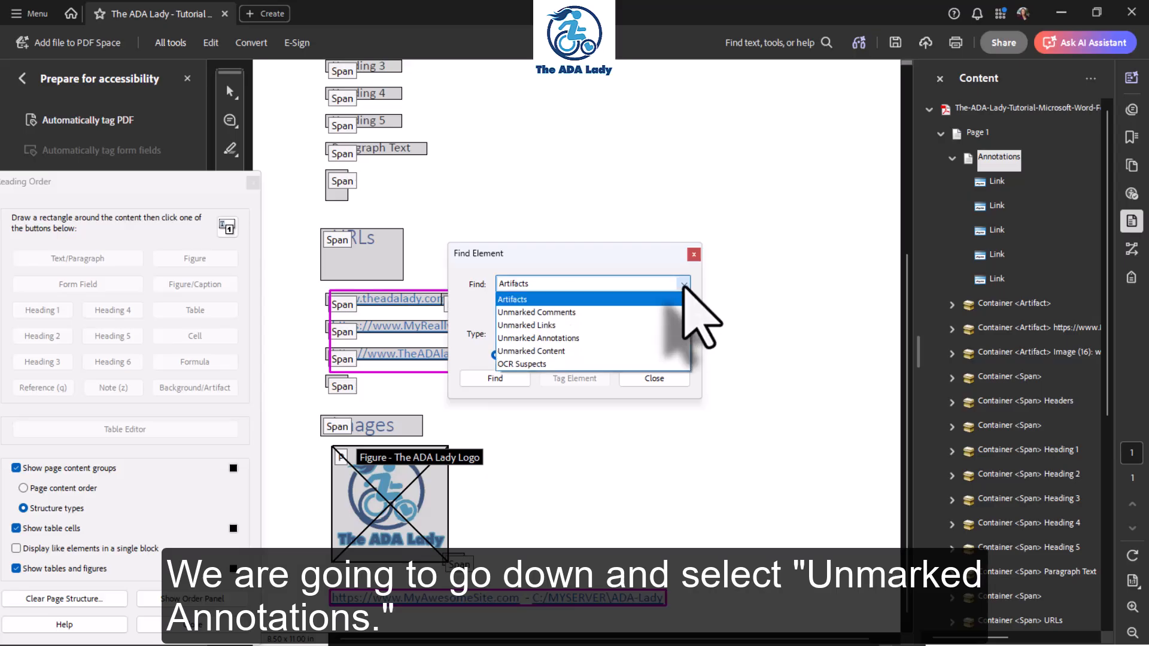
left_click(660, 339)
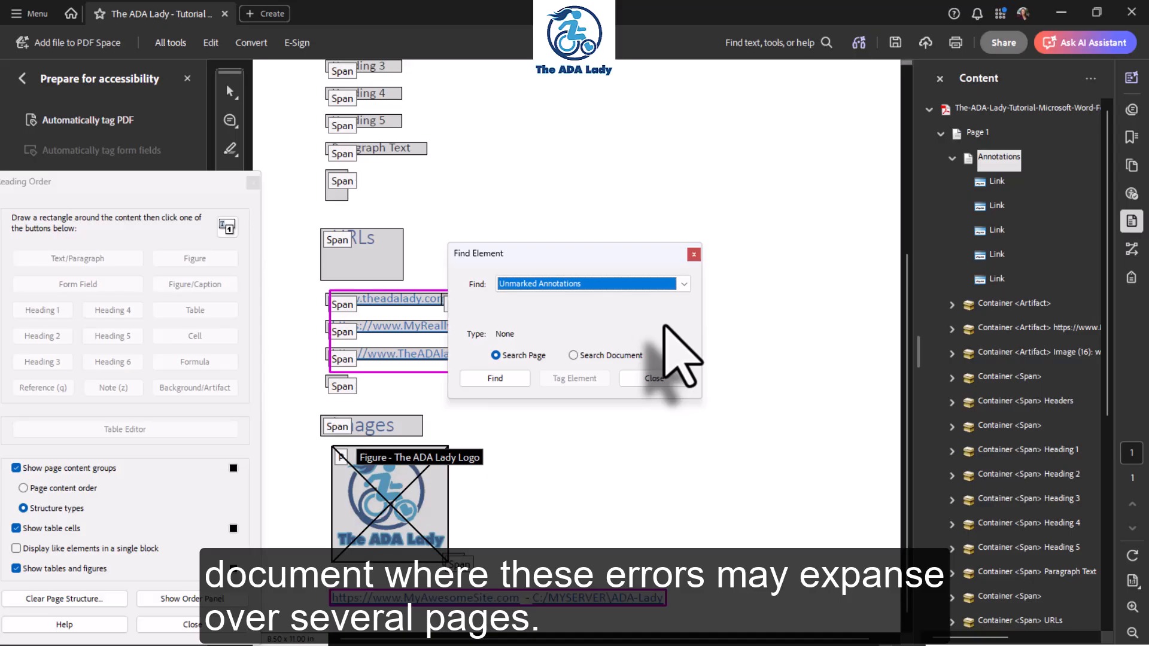
left_click(611, 355)
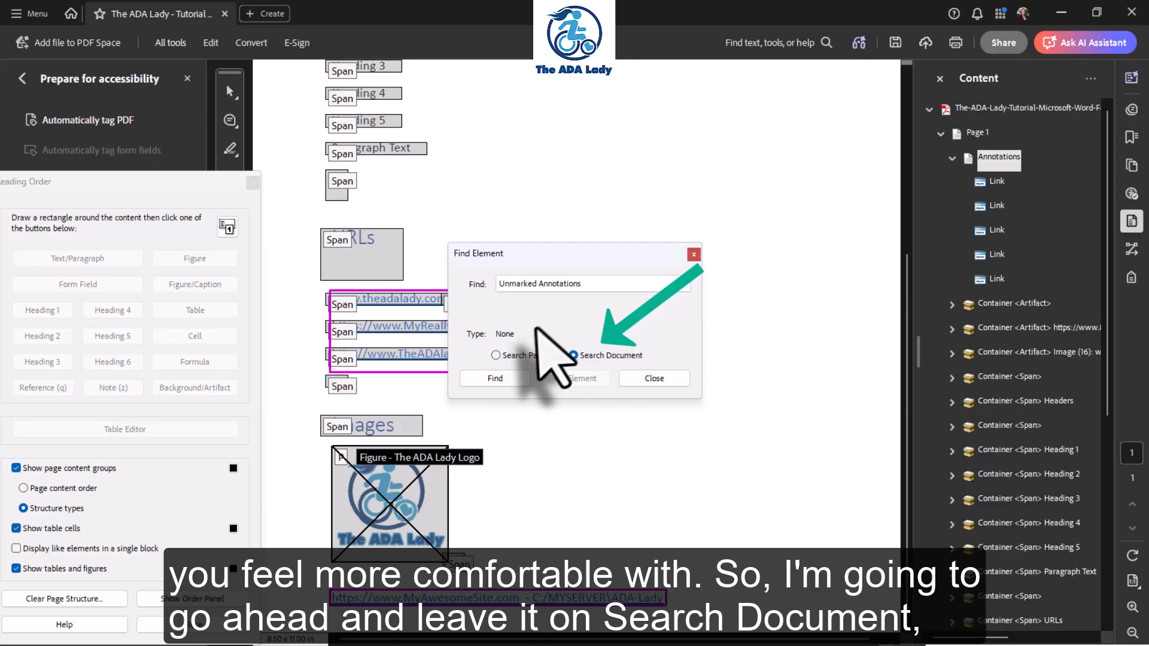
left_click(512, 381)
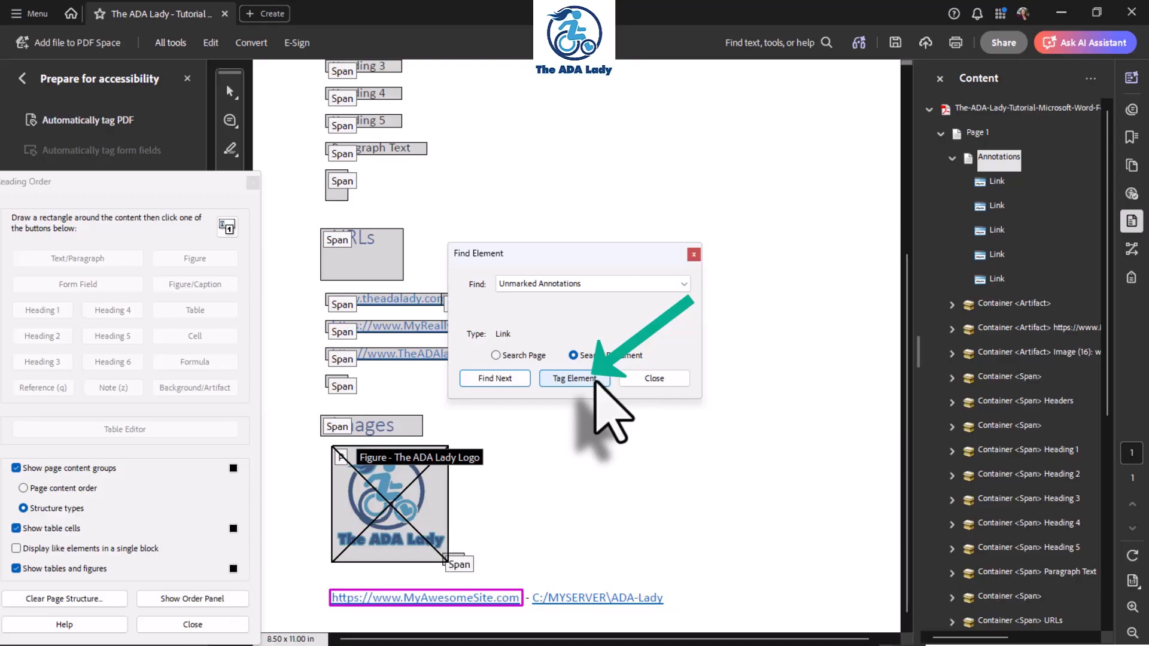
left_click(595, 378)
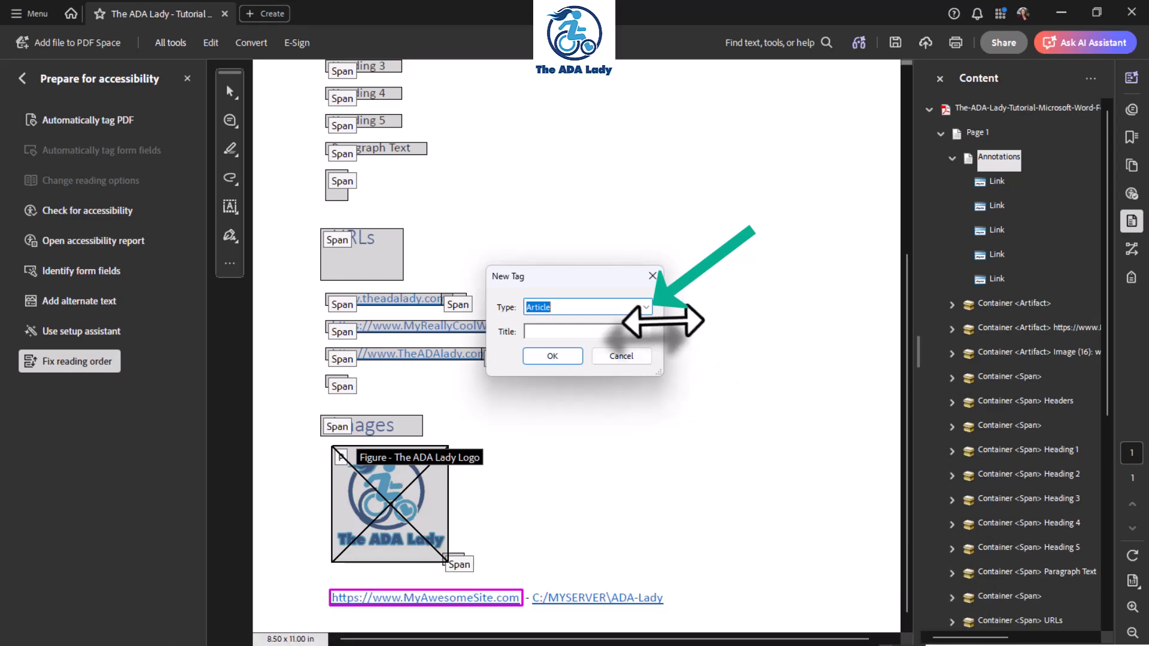
left_click(646, 307)
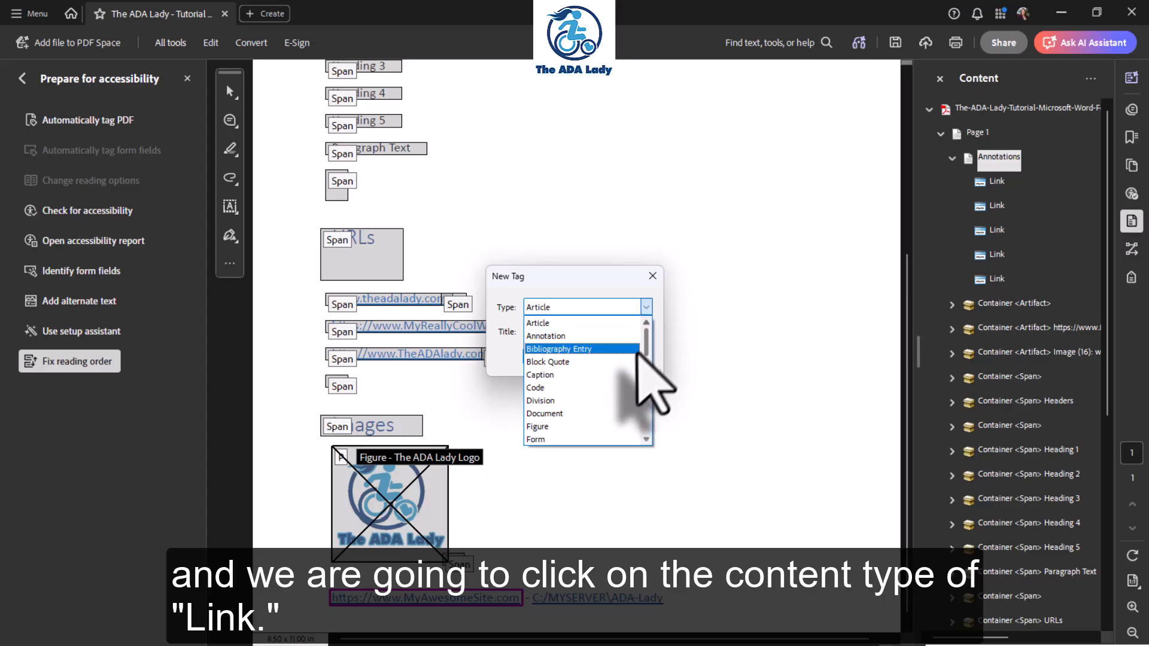
scroll(633, 397, "down", 1)
scroll(619, 377, "down", 3)
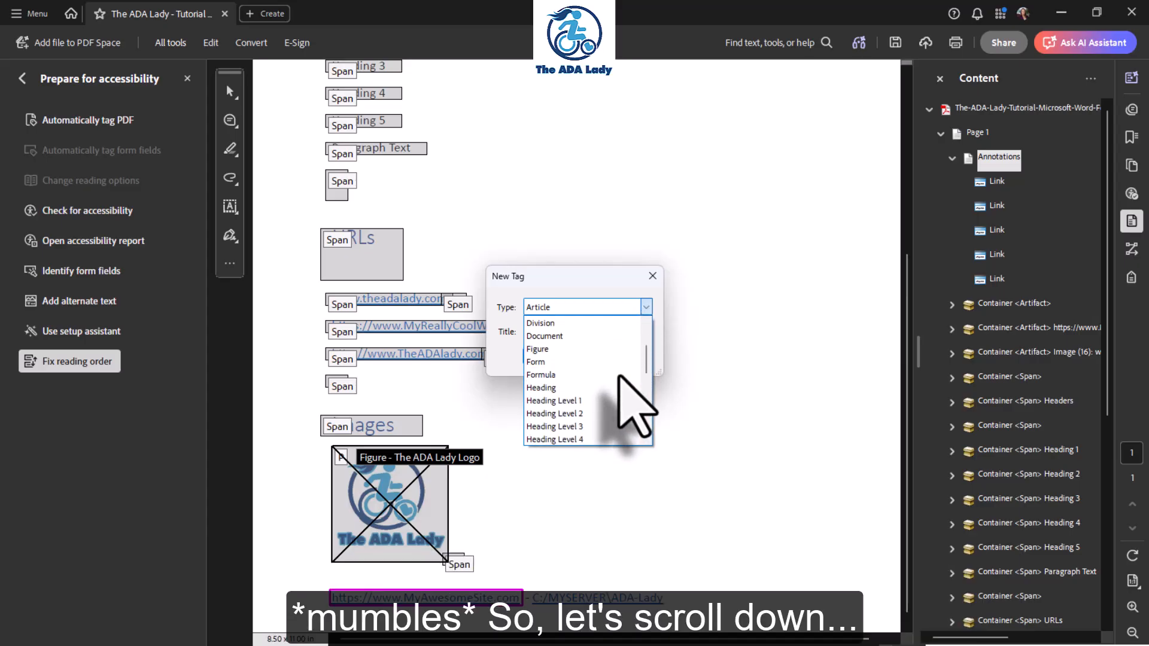
scroll(615, 377, "down", 2)
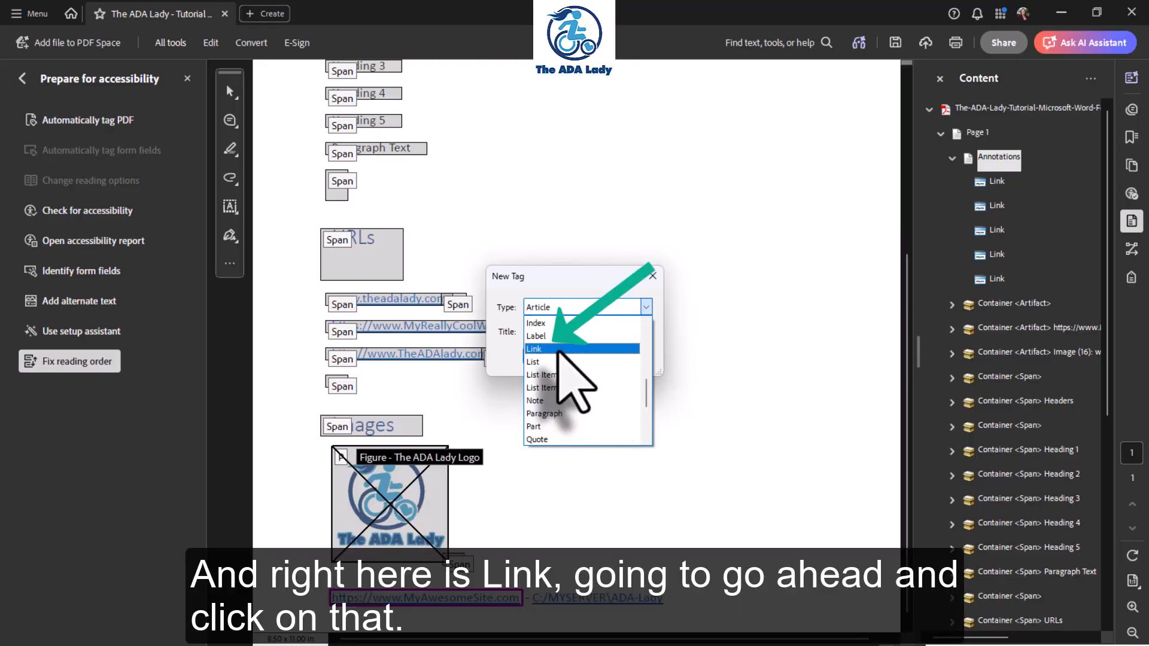
left_click(559, 349)
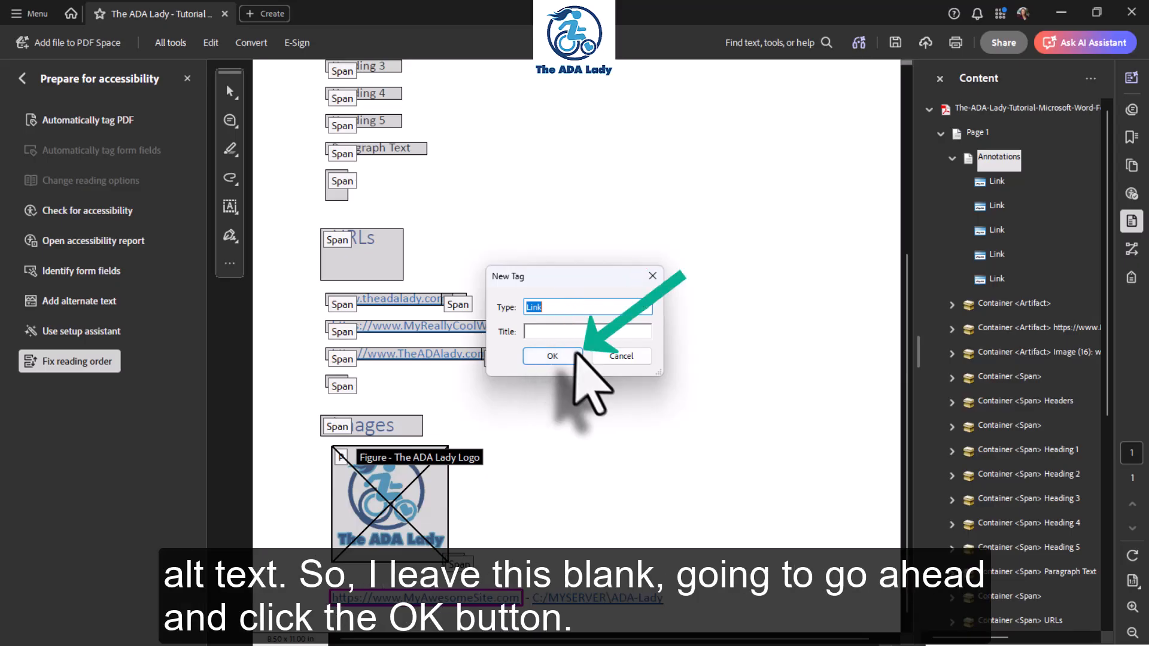
left_click(549, 355)
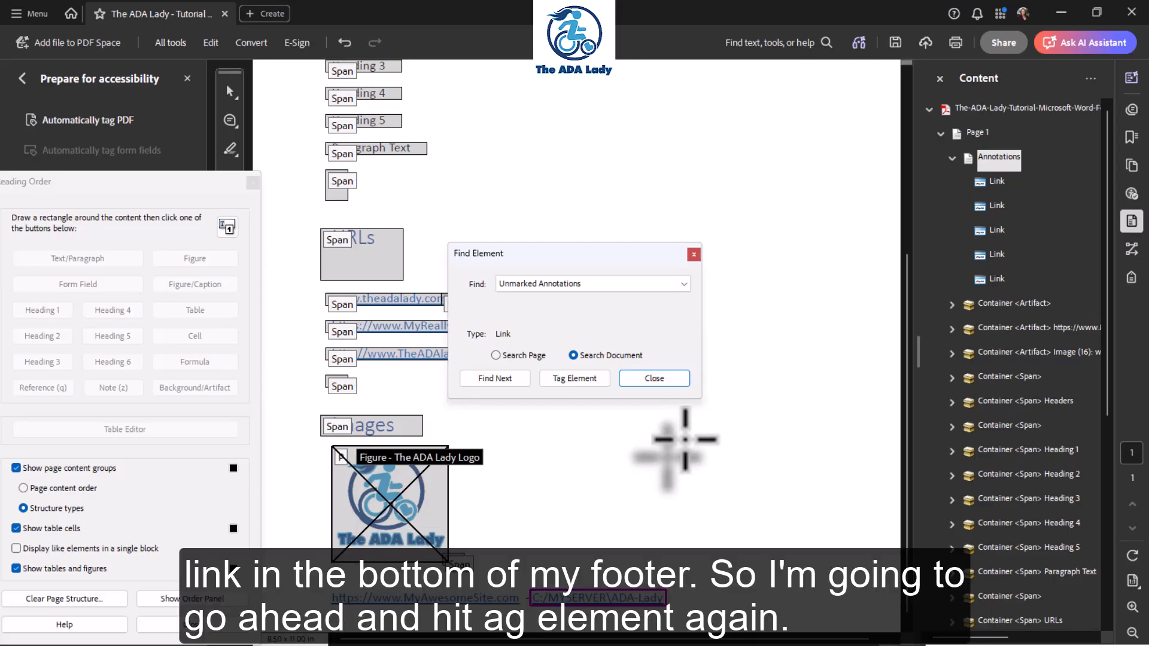
- Tag the C:/MYSERVER\ADA-Lady footer annotation as a Link with a blank title and close the element search
left_click(573, 380)
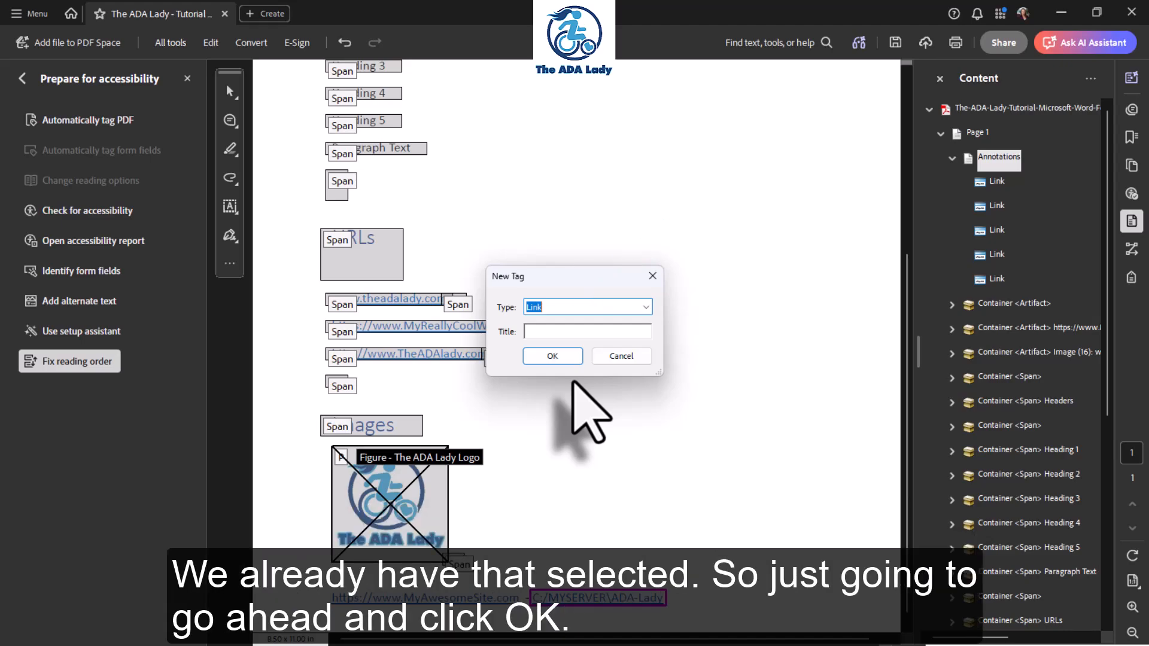
left_click(567, 359)
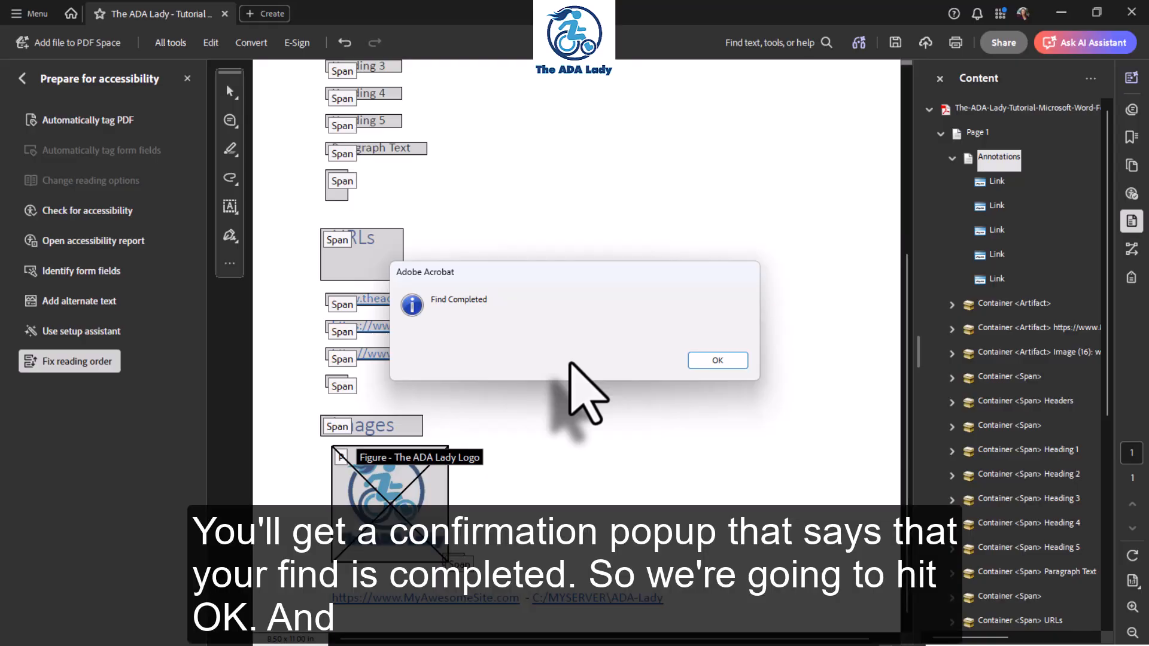
left_click(725, 362)
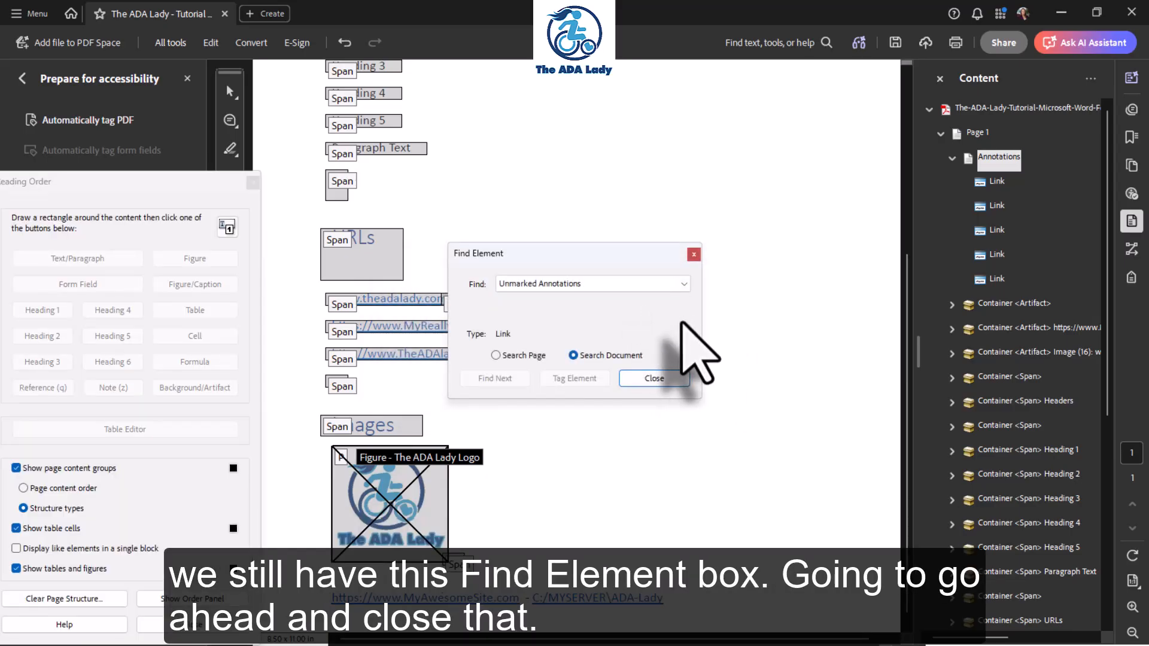
left_click(679, 378)
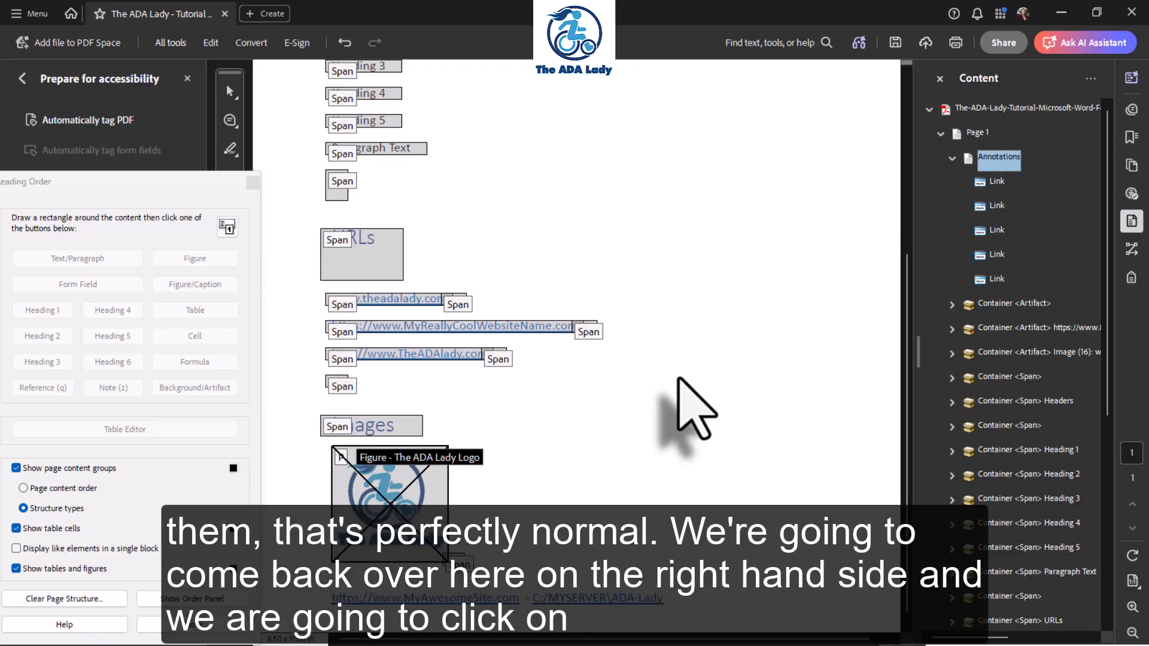
- Return to the accessibility checker results and rerun the check from the Tagged annotations rule
left_click(1133, 197)
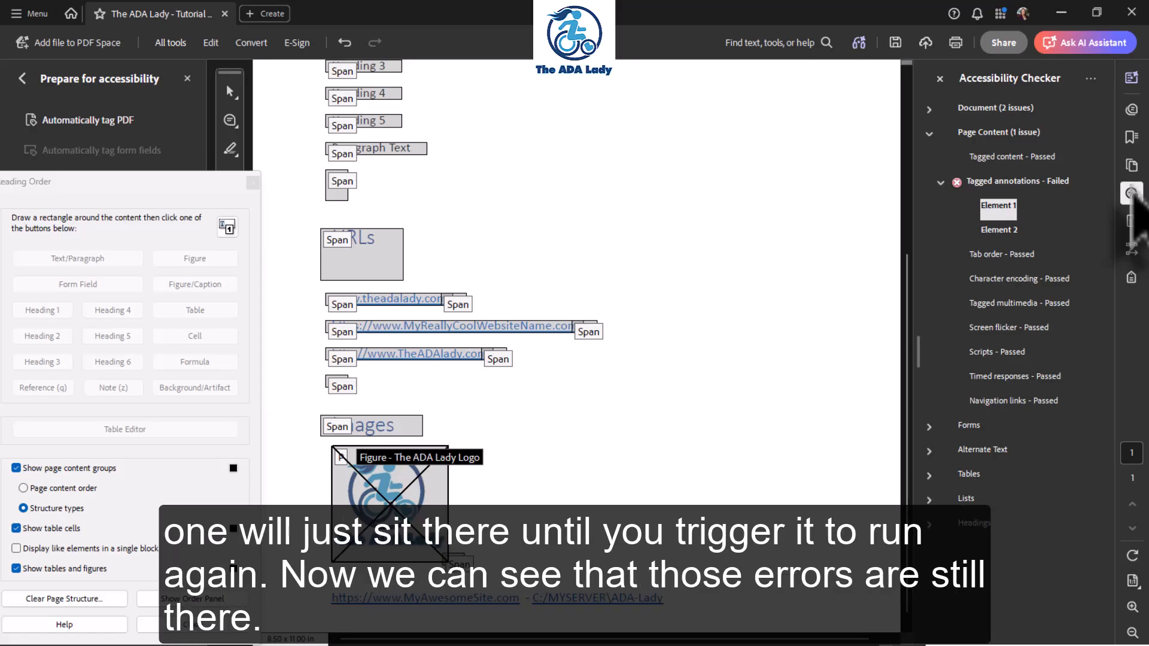
right_click(1010, 184)
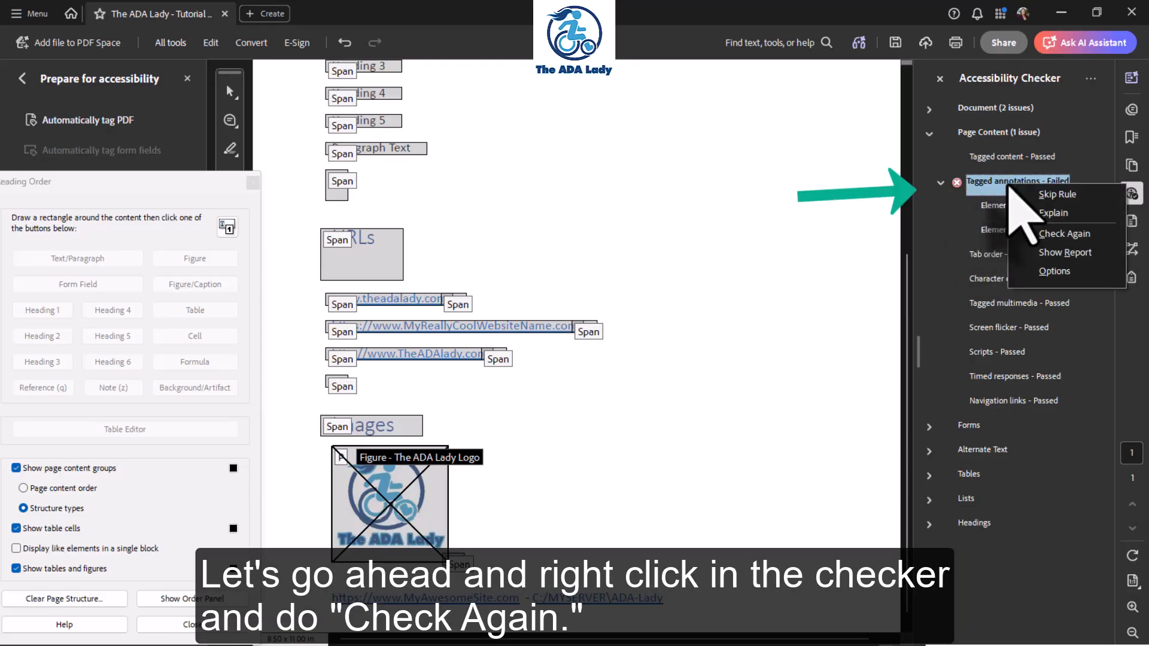
left_click(1100, 238)
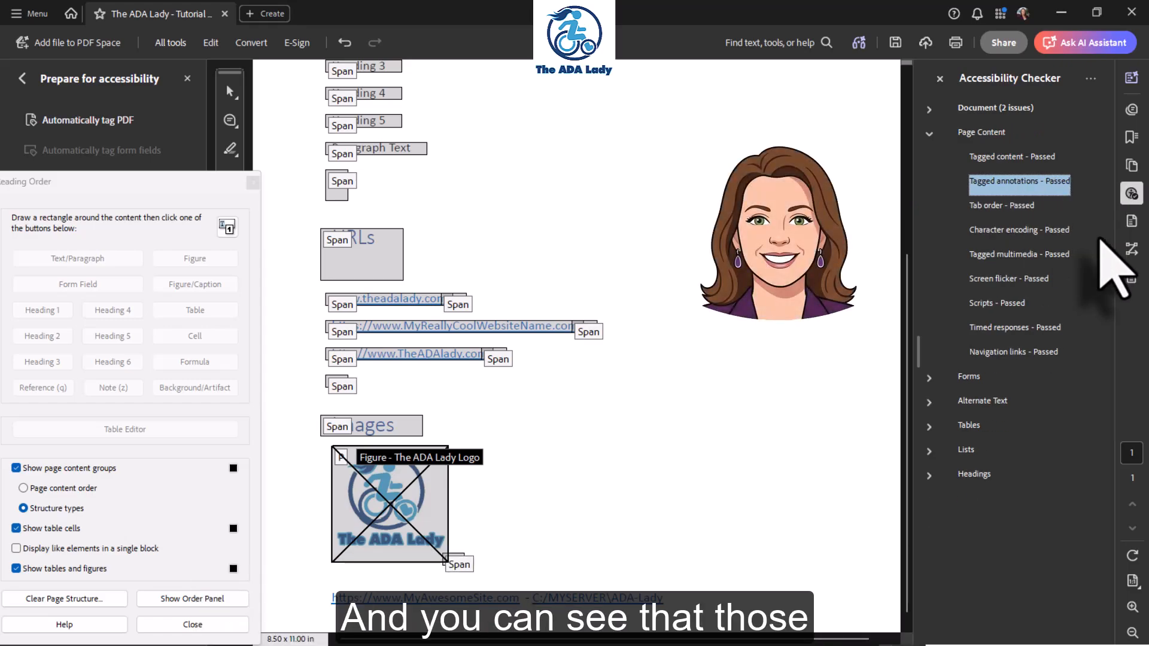